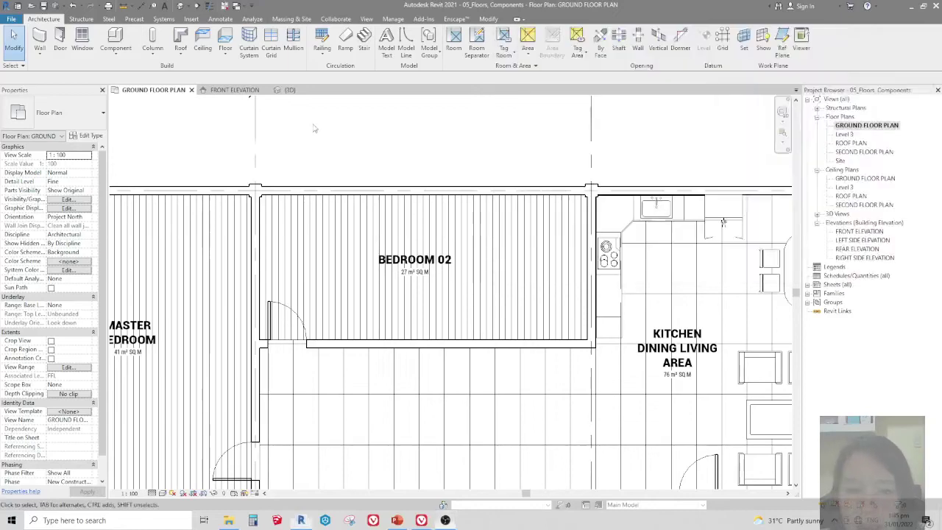
Step: Zoom in on the ground floor plan's rooms and bring up the Annotate ribbon
{"action": "scroll", "coordinate": [506, 344], "scroll_direction": "down", "scroll_amount": 5}
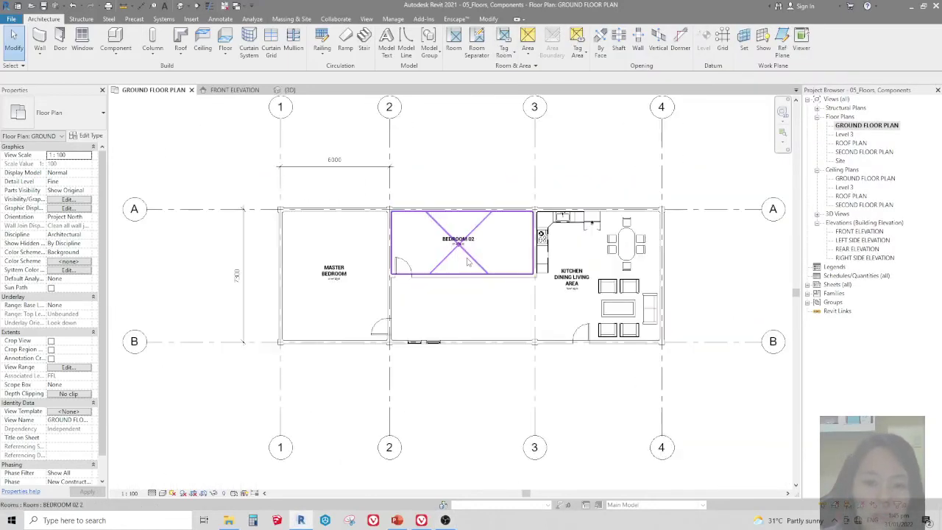
{"action": "scroll", "coordinate": [478, 316], "scroll_direction": "up", "scroll_amount": 3}
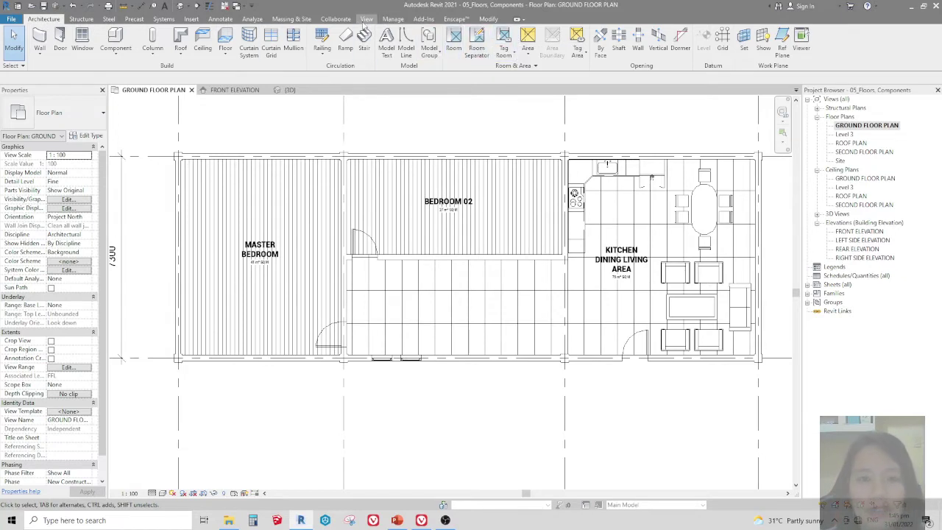
{"action": "left_click", "coordinate": [221, 19]}
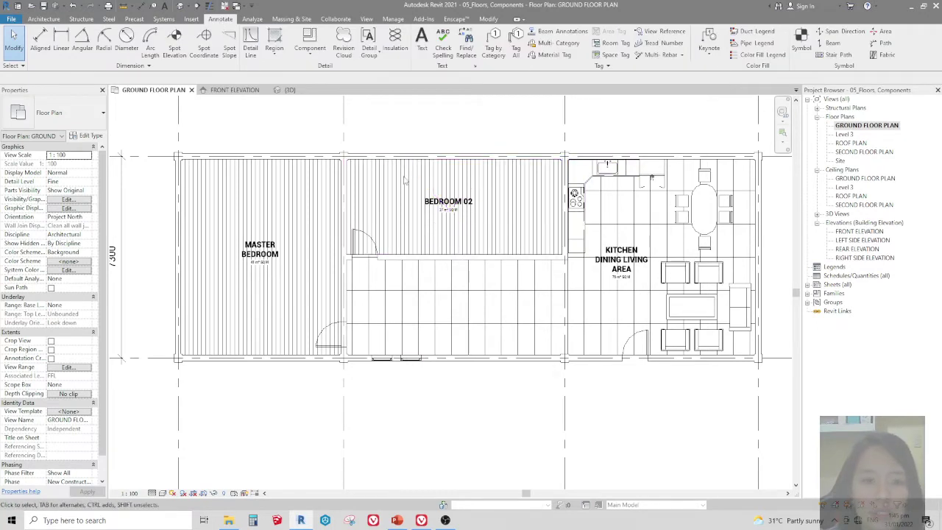
Step: Tag both lower-wall windows by category so each reads 22, then select the left window
{"action": "left_click", "coordinate": [493, 46]}
{"action": "scroll", "coordinate": [393, 350], "scroll_direction": "up", "scroll_amount": 3}
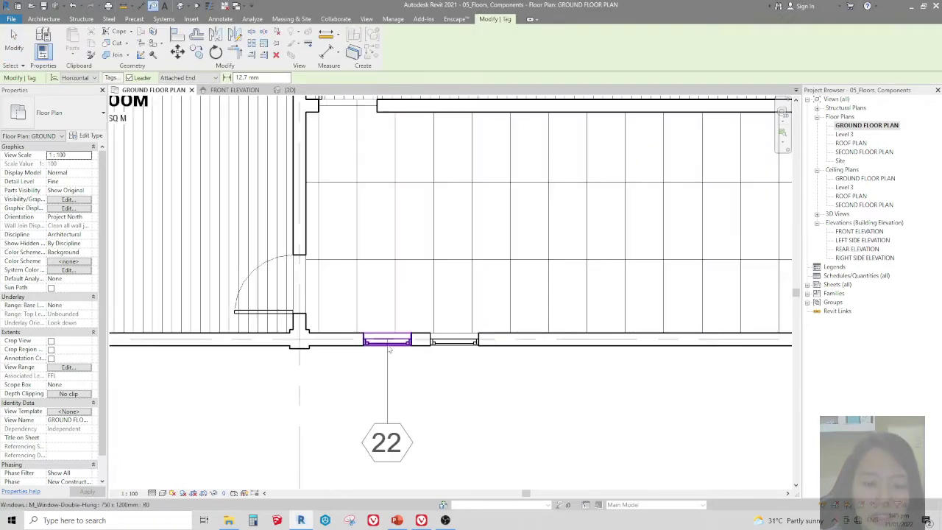
{"action": "left_click", "coordinate": [390, 351]}
{"action": "left_click", "coordinate": [454, 349]}
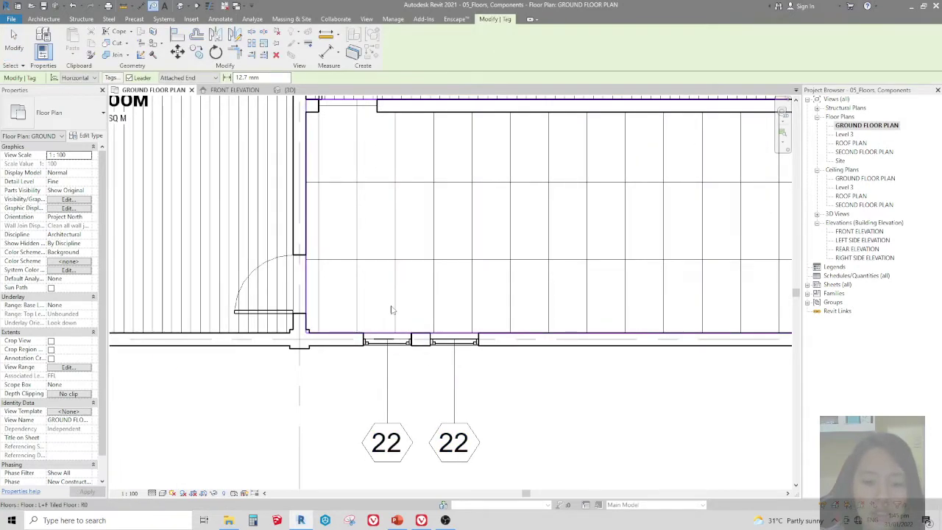
{"action": "scroll", "coordinate": [393, 305], "scroll_direction": "down", "scroll_amount": 2}
{"action": "key", "text": "Escape"}
{"action": "scroll", "coordinate": [361, 350], "scroll_direction": "up", "scroll_amount": 3}
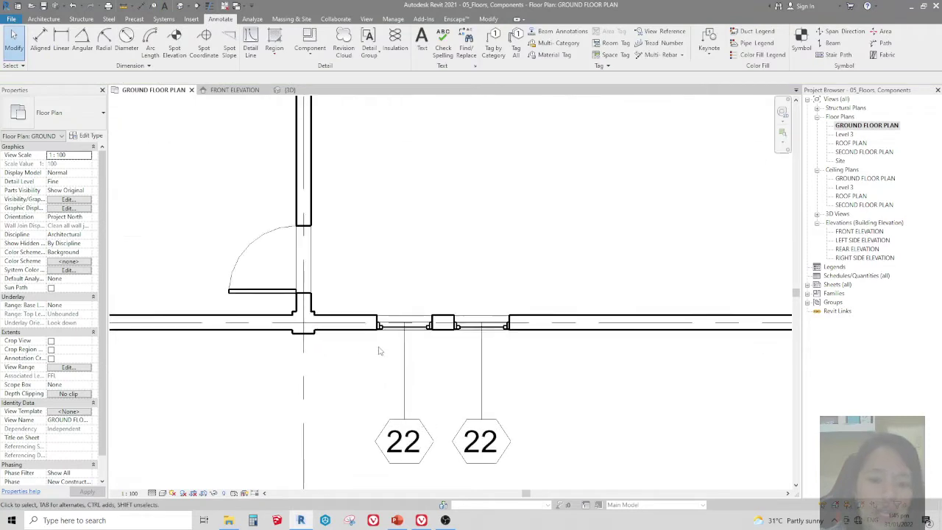
{"action": "left_click", "coordinate": [404, 343]}
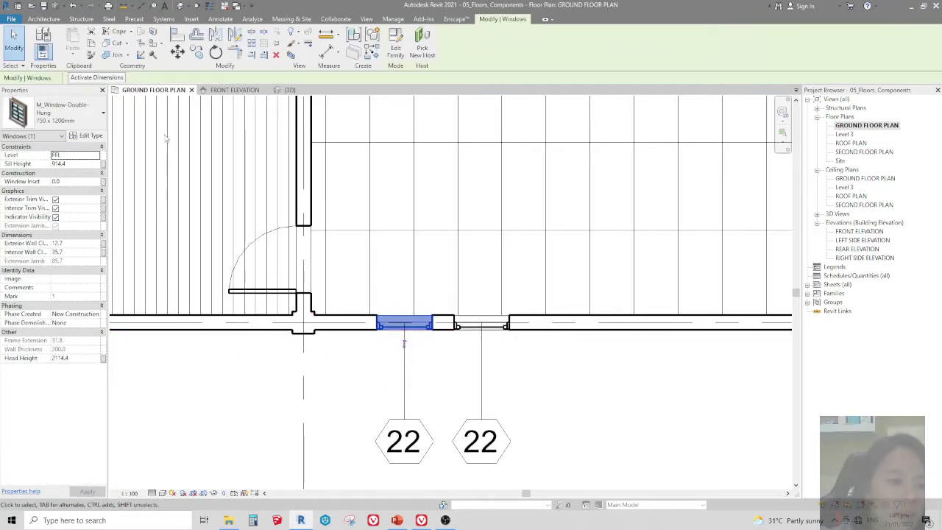
Step: Set the double-hung window type's Type Mark to W1 under Identity Data
{"action": "left_click", "coordinate": [95, 138]}
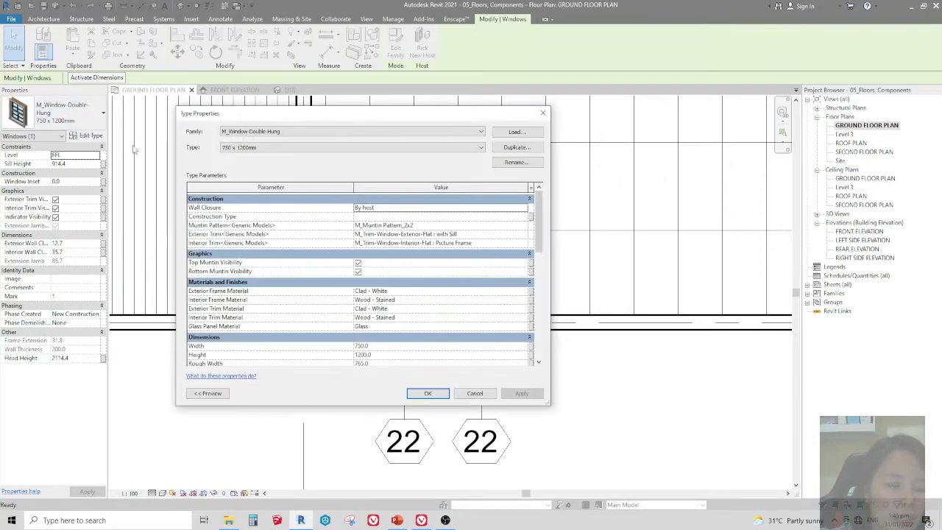
{"action": "key", "text": "Escape"}
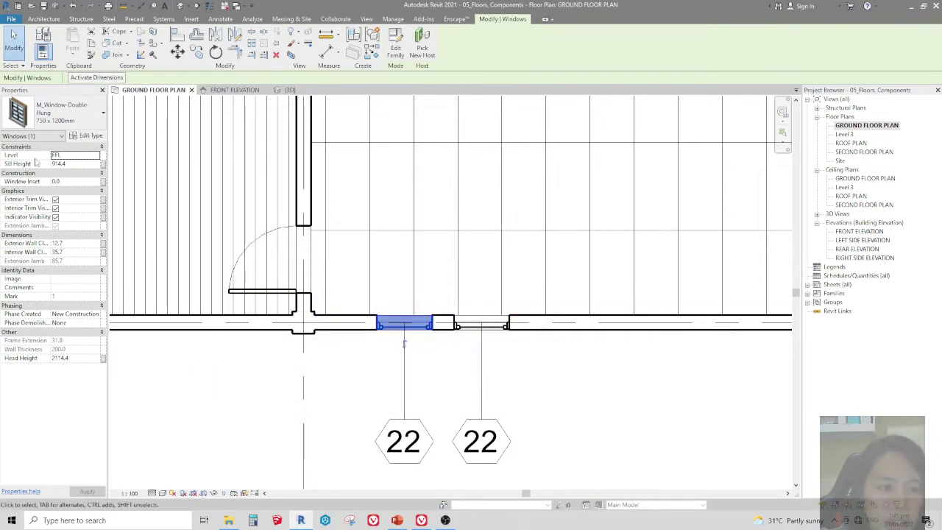
{"action": "left_click", "coordinate": [83, 137]}
{"action": "scroll", "coordinate": [251, 331], "scroll_direction": "down", "scroll_amount": 3}
{"action": "scroll", "coordinate": [250, 338], "scroll_direction": "down", "scroll_amount": 2}
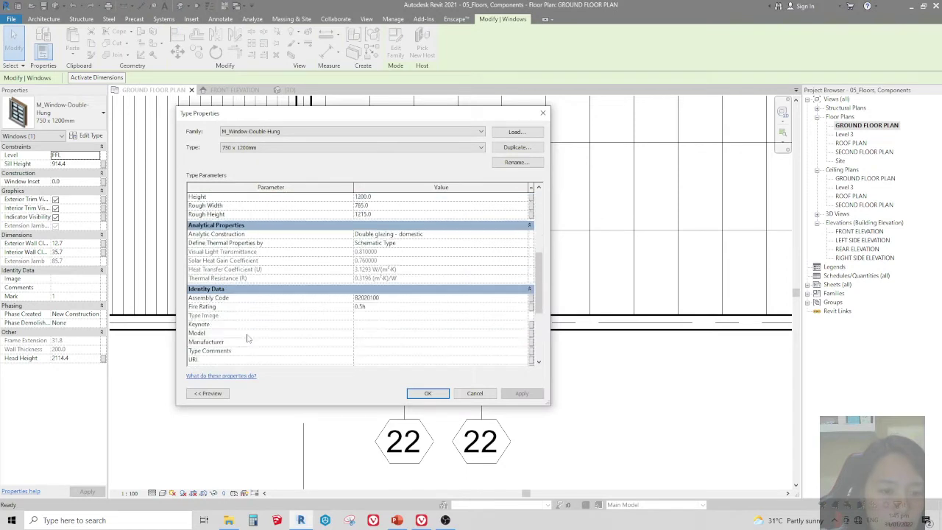
{"action": "scroll", "coordinate": [249, 339], "scroll_direction": "down", "scroll_amount": 2}
{"action": "scroll", "coordinate": [249, 339], "scroll_direction": "down", "scroll_amount": 2}
{"action": "type", "text": "W1"}
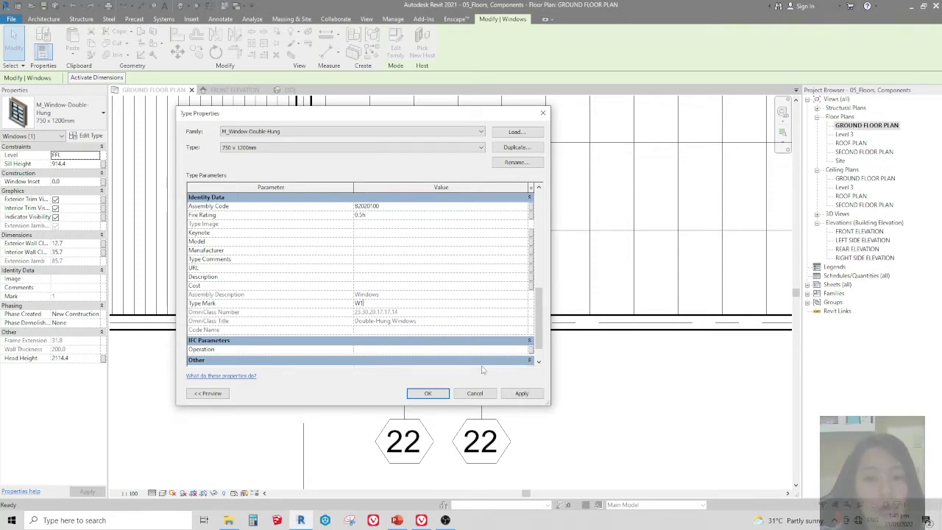
{"action": "left_click", "coordinate": [428, 394]}
Step: Remove the leader line from the left W1 window tag
{"action": "scroll", "coordinate": [462, 383], "scroll_direction": "down", "scroll_amount": 2}
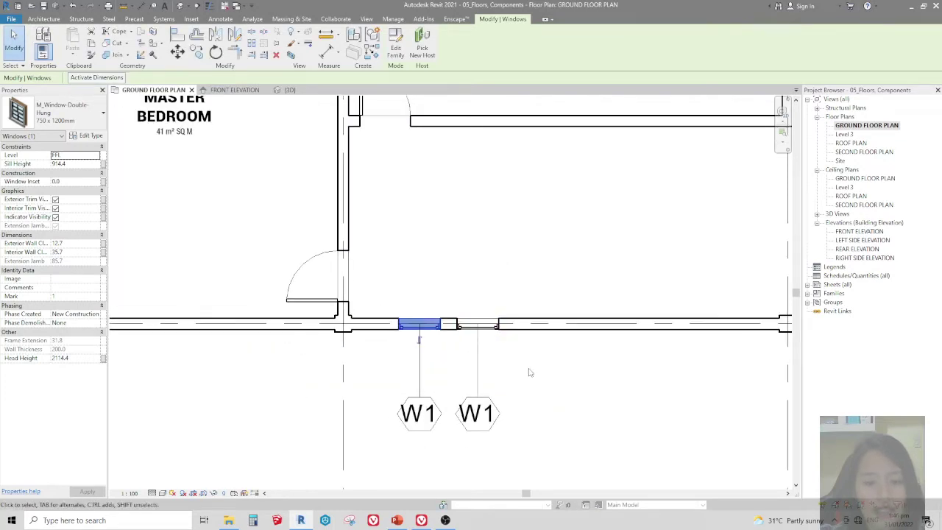
{"action": "left_click", "coordinate": [220, 18]}
{"action": "scroll", "coordinate": [432, 397], "scroll_direction": "up", "scroll_amount": 2}
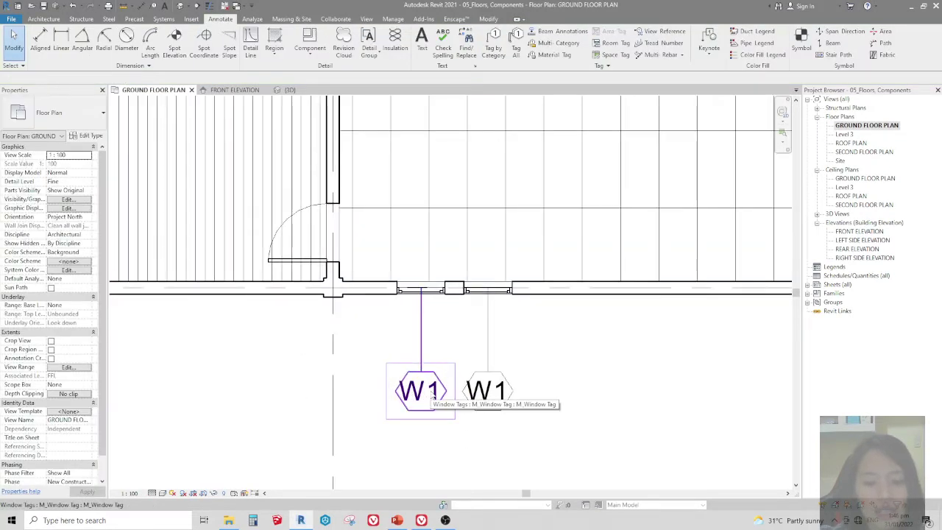
{"action": "left_click", "coordinate": [433, 395]}
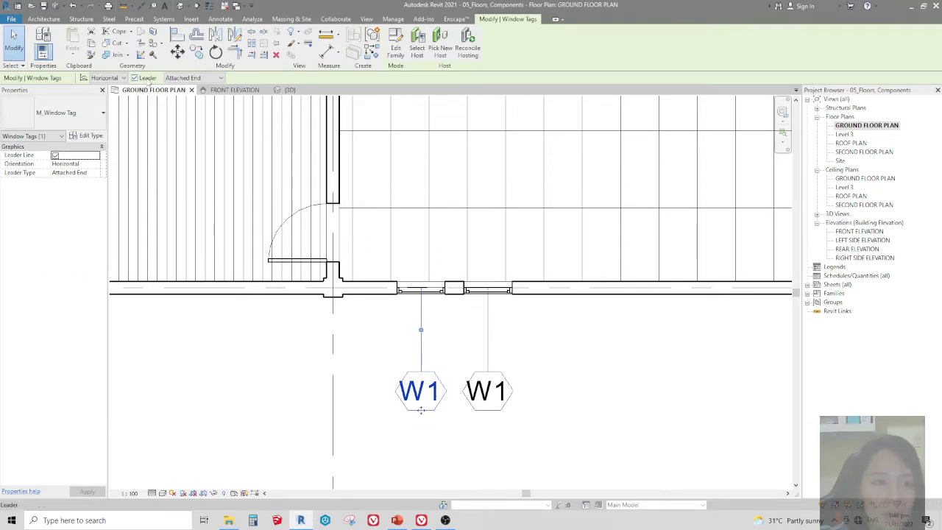
{"action": "left_click", "coordinate": [134, 78]}
{"action": "left_click", "coordinate": [581, 420]}
Step: Move both W1 window tags up to sit just below the wall
{"action": "left_click", "coordinate": [435, 416]}
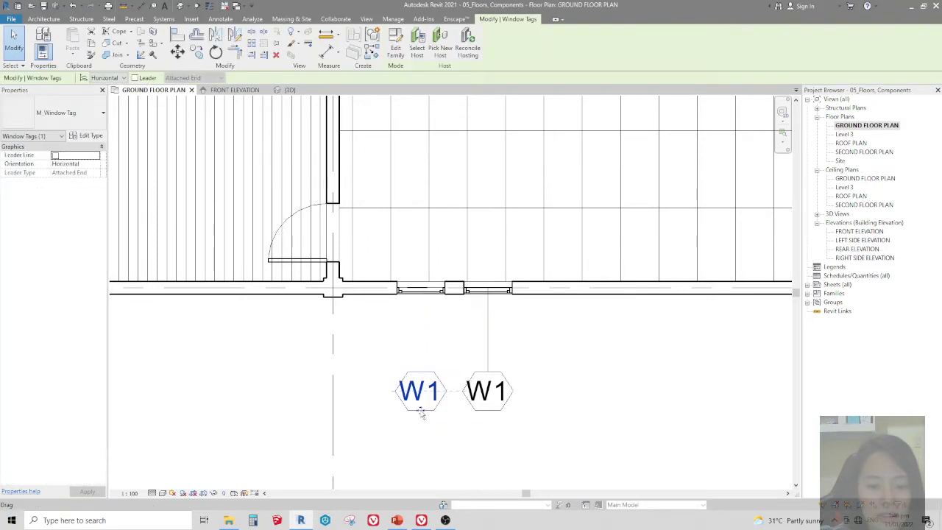
{"action": "left_click_drag", "start_coordinate": [421, 410], "coordinate": [421, 337]}
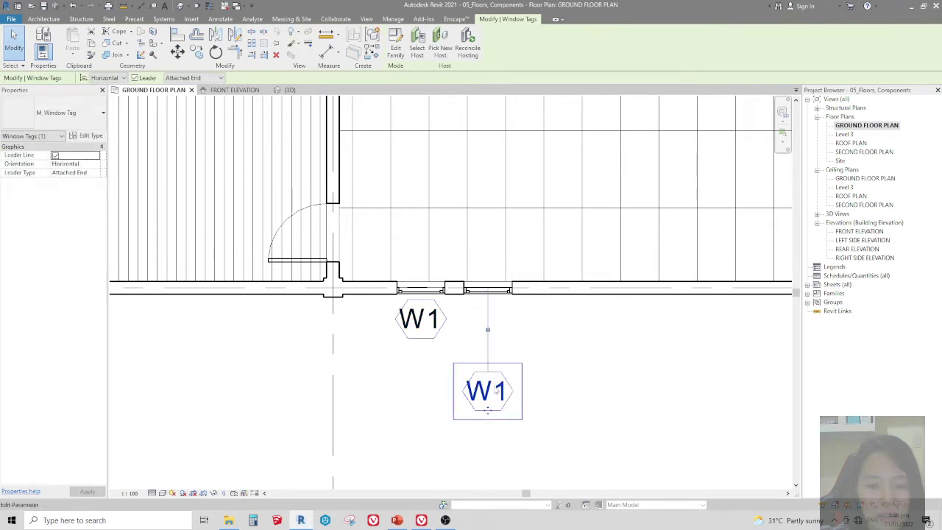
{"action": "left_click_drag", "start_coordinate": [488, 412], "coordinate": [488, 358]}
{"action": "left_click", "coordinate": [547, 390]}
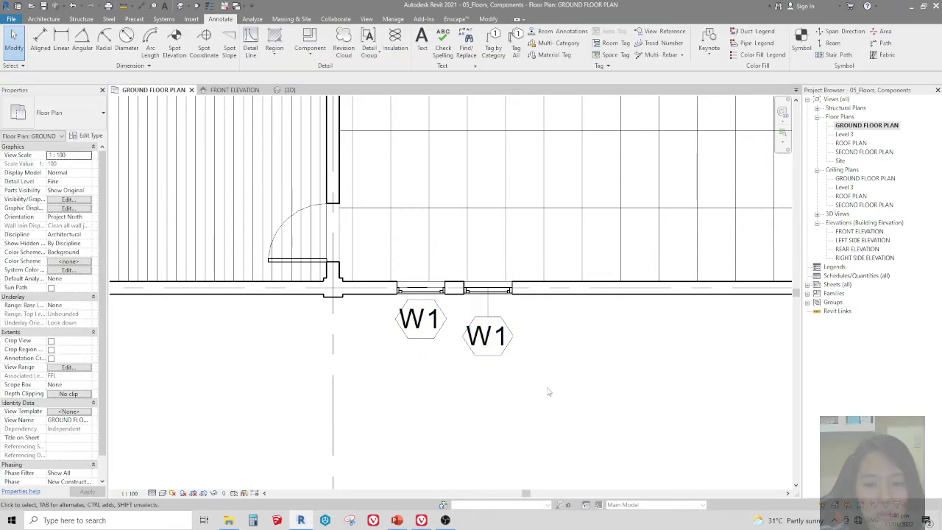
Step: Try editing the left and right W1 tag labels, leaving them unchanged
{"action": "left_click", "coordinate": [421, 335]}
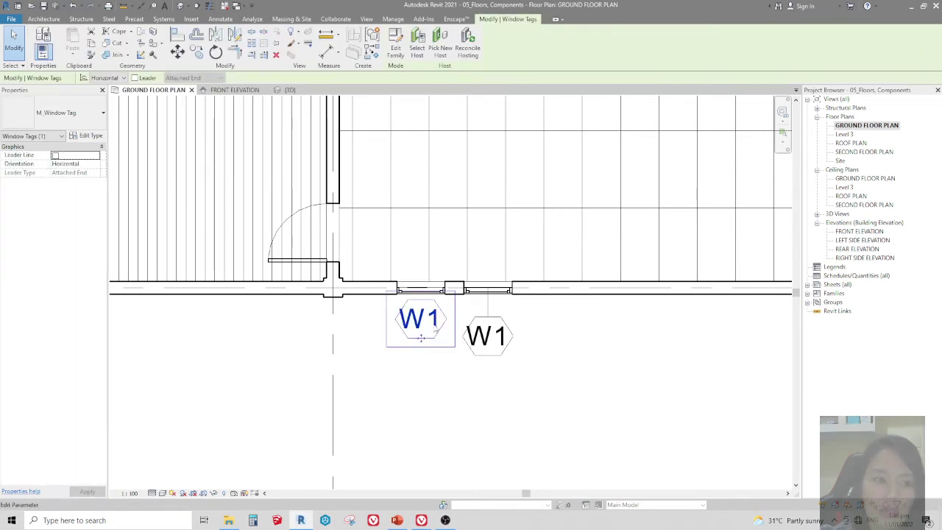
{"action": "left_click", "coordinate": [430, 320]}
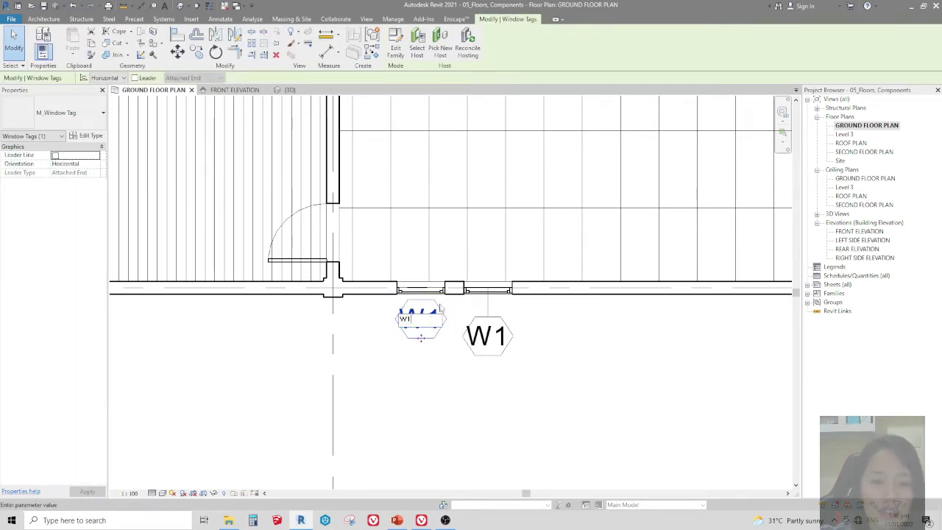
{"action": "key", "text": "Return"}
{"action": "left_click", "coordinate": [433, 314]}
{"action": "key", "text": "Return"}
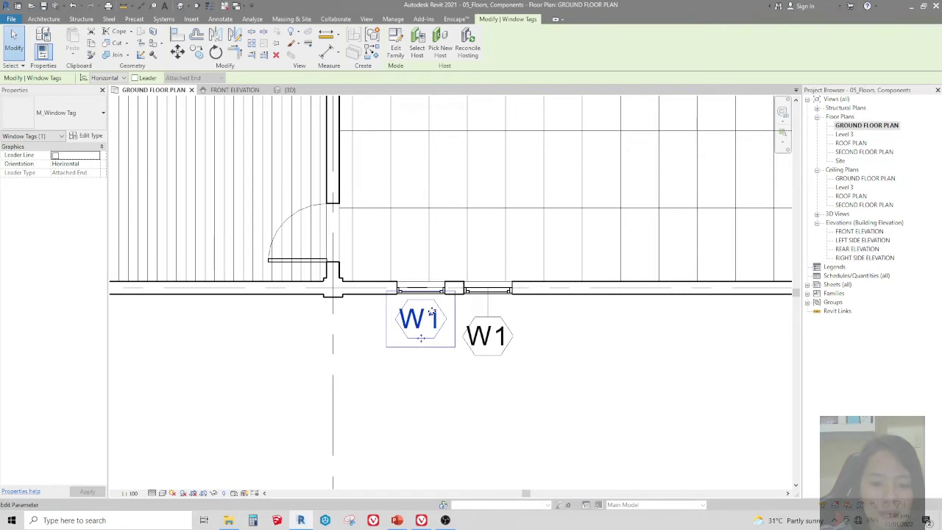
{"action": "left_click", "coordinate": [434, 319]}
{"action": "key", "text": "Return"}
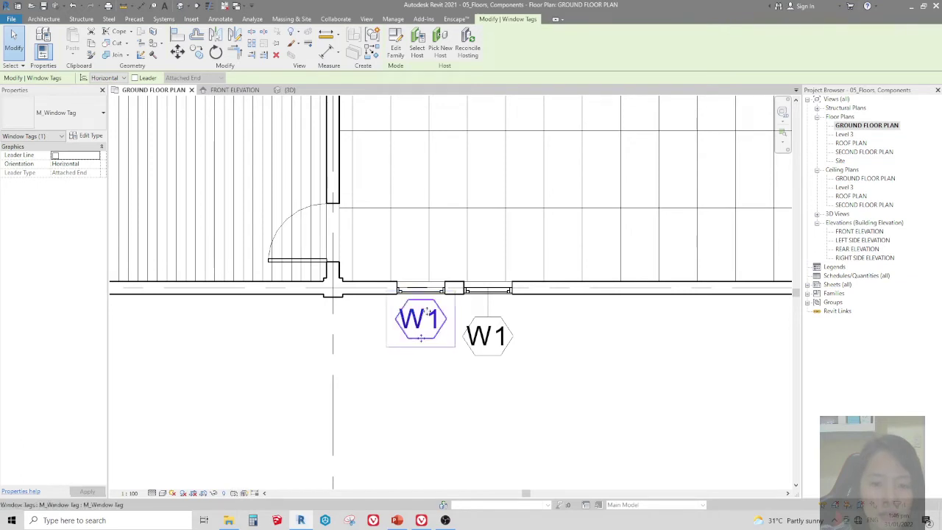
{"action": "left_click", "coordinate": [432, 309]}
{"action": "key", "text": "Return"}
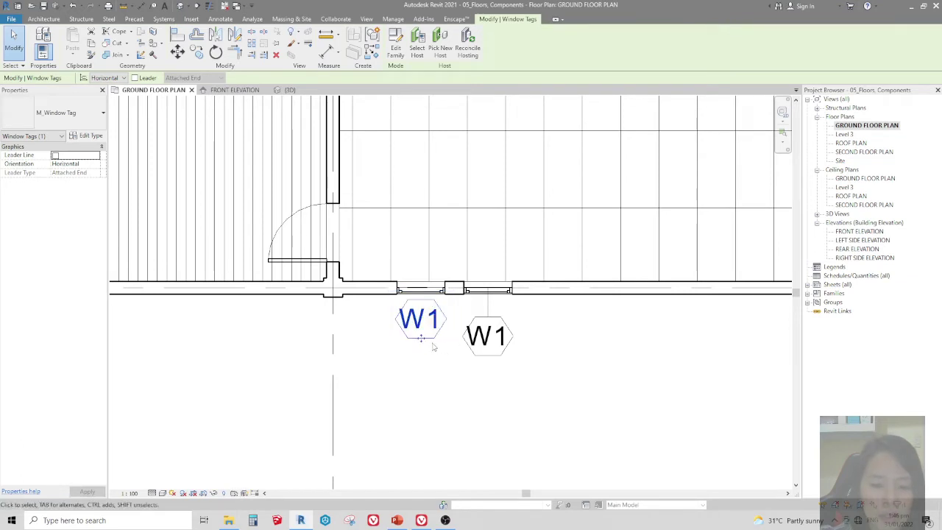
{"action": "left_click", "coordinate": [423, 343]}
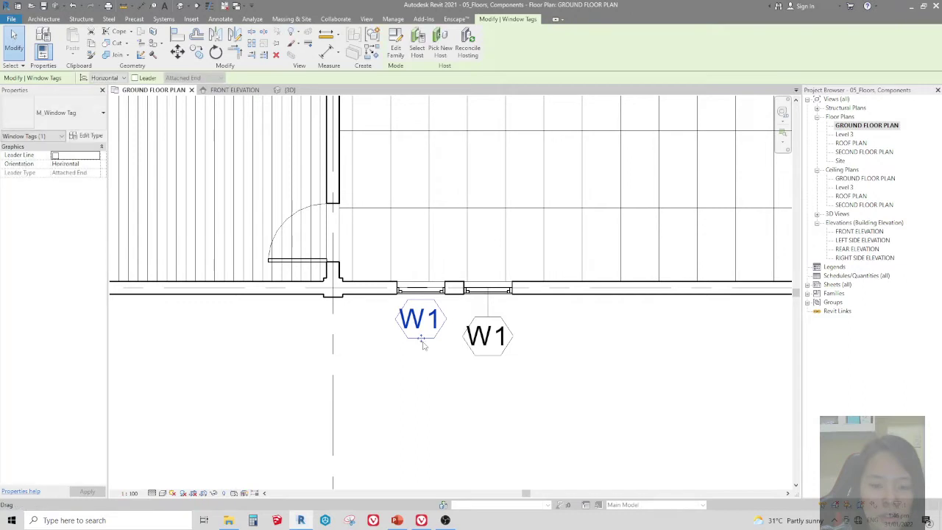
{"action": "double_click", "coordinate": [482, 338]}
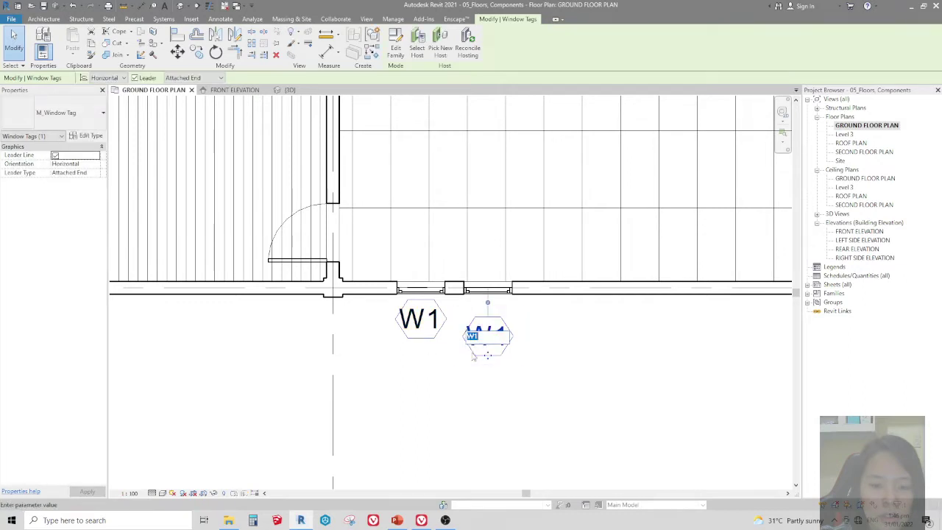
{"action": "key", "text": "Return"}
Step: Select the left W1 tag and bring up its context options
{"action": "left_click", "coordinate": [420, 322]}
{"action": "scroll", "coordinate": [416, 318], "scroll_direction": "up", "scroll_amount": 3}
{"action": "scroll", "coordinate": [415, 315], "scroll_direction": "up", "scroll_amount": 2}
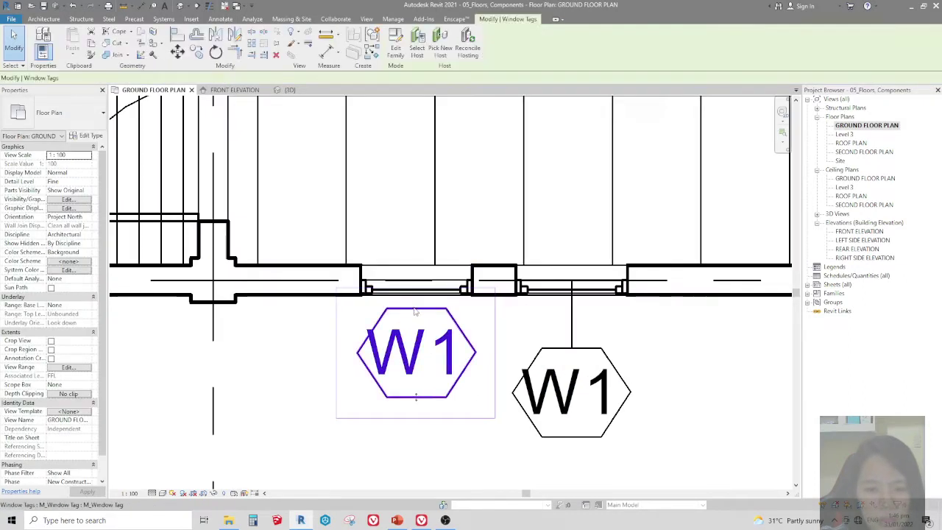
{"action": "right_click", "coordinate": [414, 313]}
Step: Open the M_Window Tag family for editing and select its text label
{"action": "double_click", "coordinate": [401, 314]}
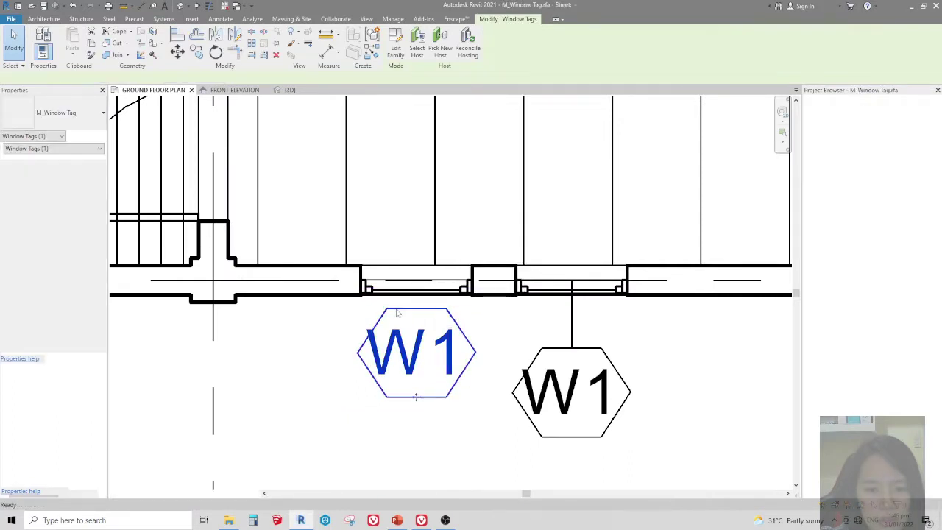
{"action": "key", "text": "Escape"}
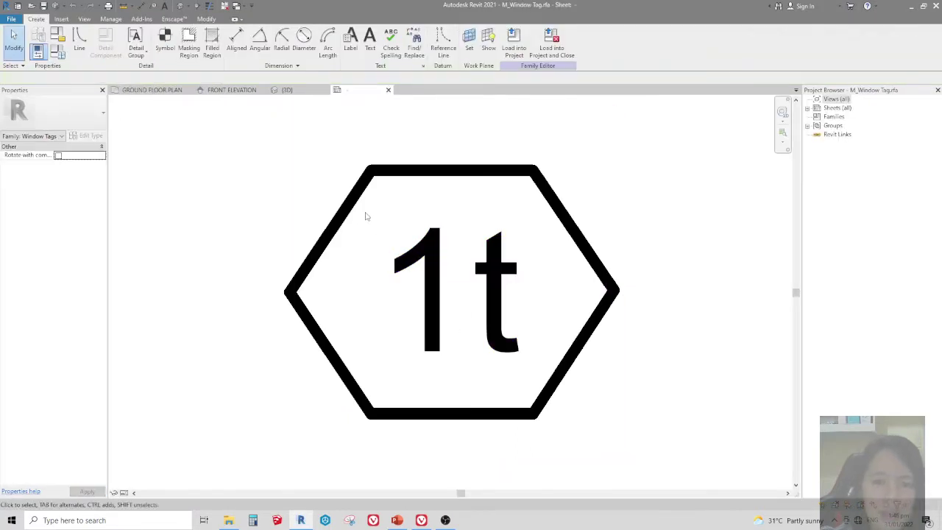
{"action": "left_click", "coordinate": [465, 238]}
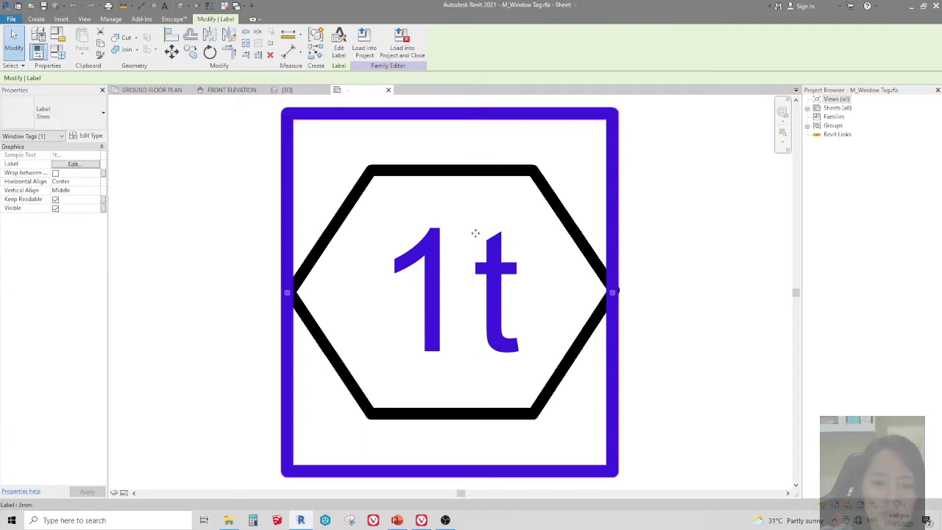
Step: Duplicate the label type as Roboto 2mm, set its font to Roboto Cn, and apply
{"action": "left_click", "coordinate": [88, 137]}
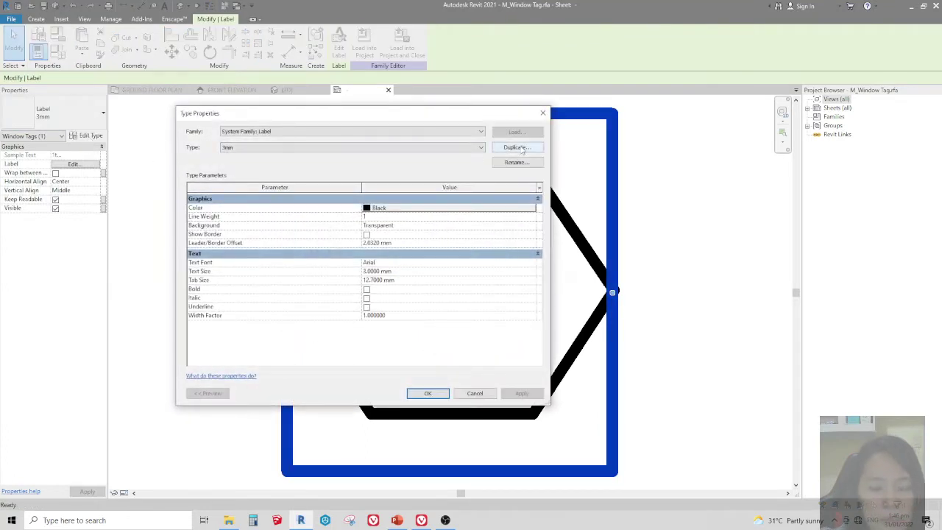
{"action": "left_click", "coordinate": [517, 147]}
{"action": "type", "text": "Robi"}
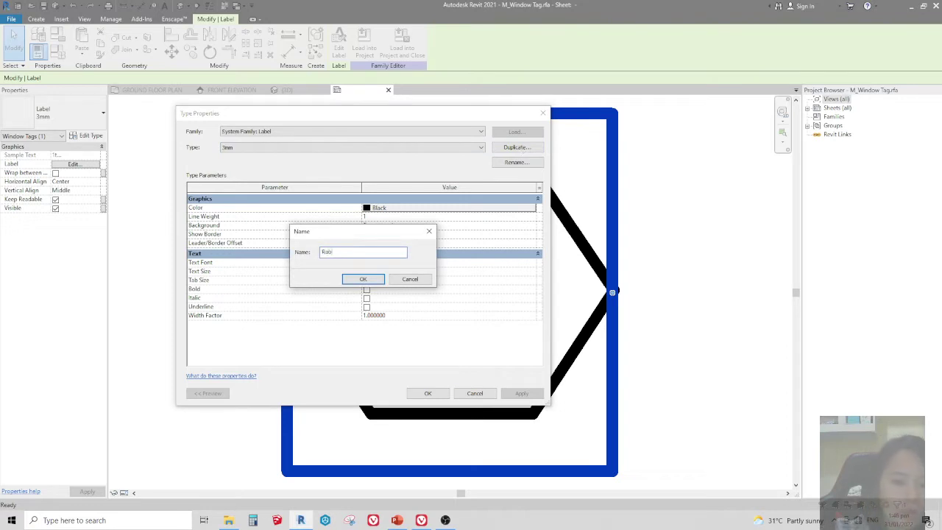
{"action": "key", "text": "BackSpace"}
{"action": "type", "text": "oto"}
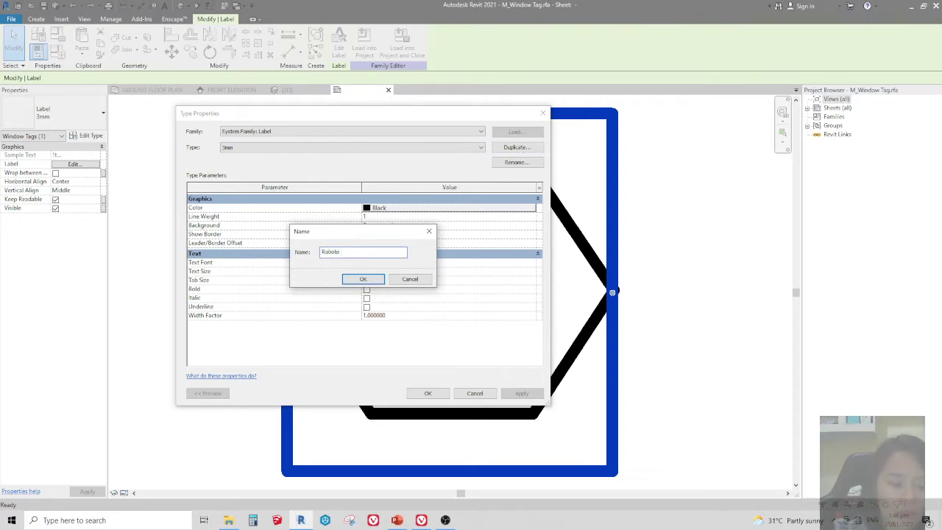
{"action": "type", "text": " 2mm"}
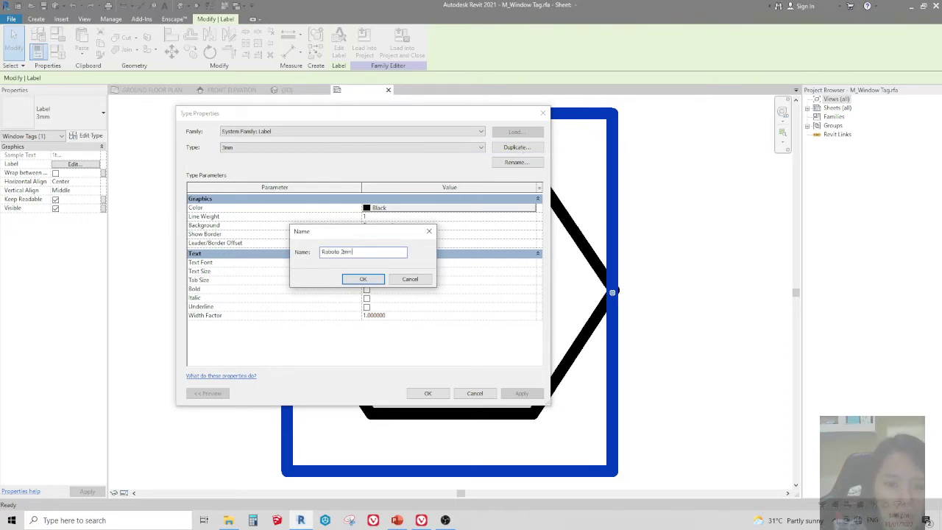
{"action": "left_click", "coordinate": [365, 279]}
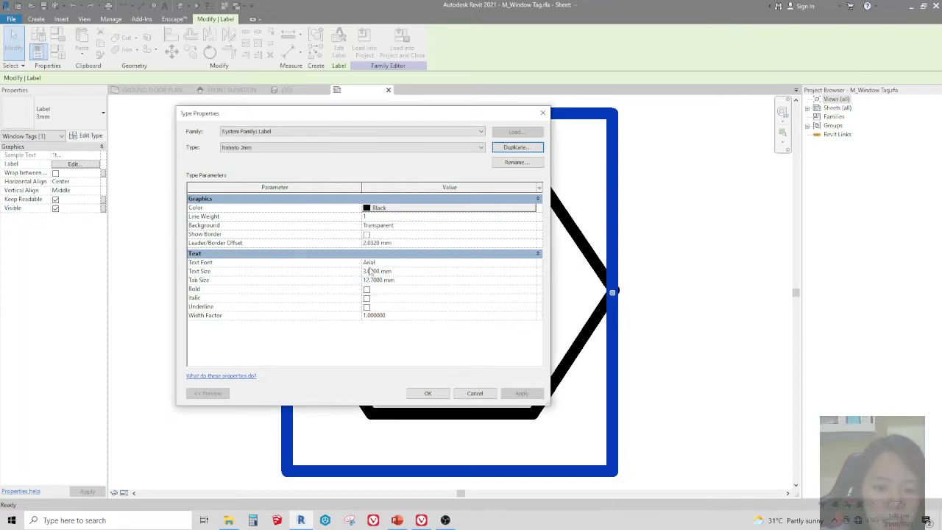
{"action": "left_click", "coordinate": [372, 263]}
{"action": "type", "text": "Roboto"}
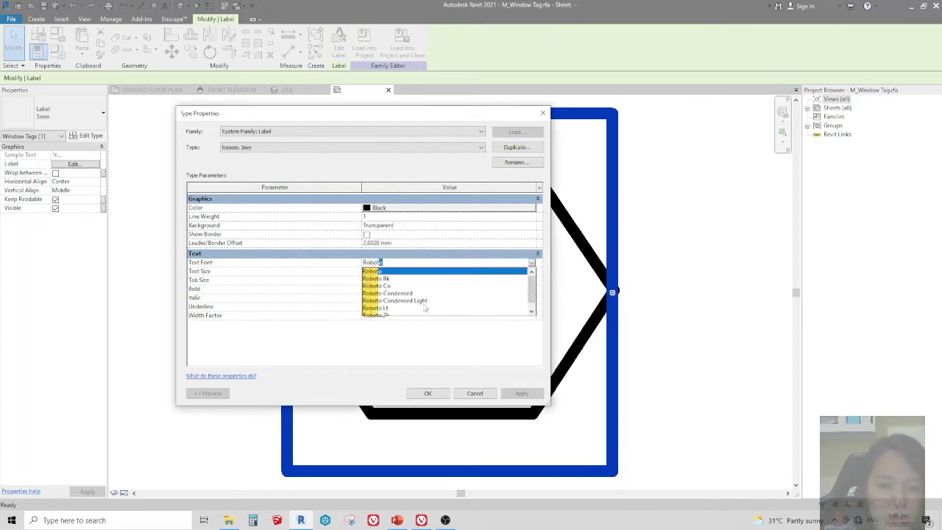
{"action": "left_click", "coordinate": [405, 286]}
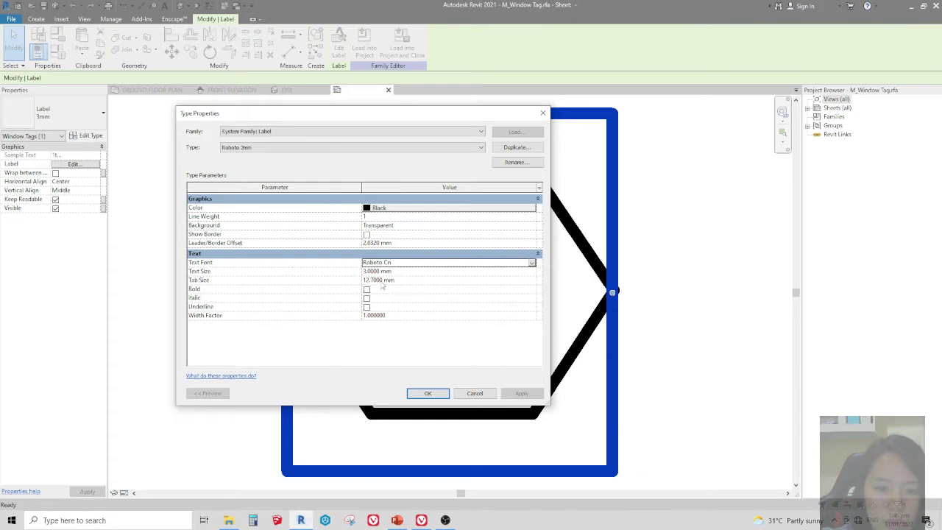
{"action": "left_click", "coordinate": [389, 272]}
{"action": "type", "text": "2.0000"}
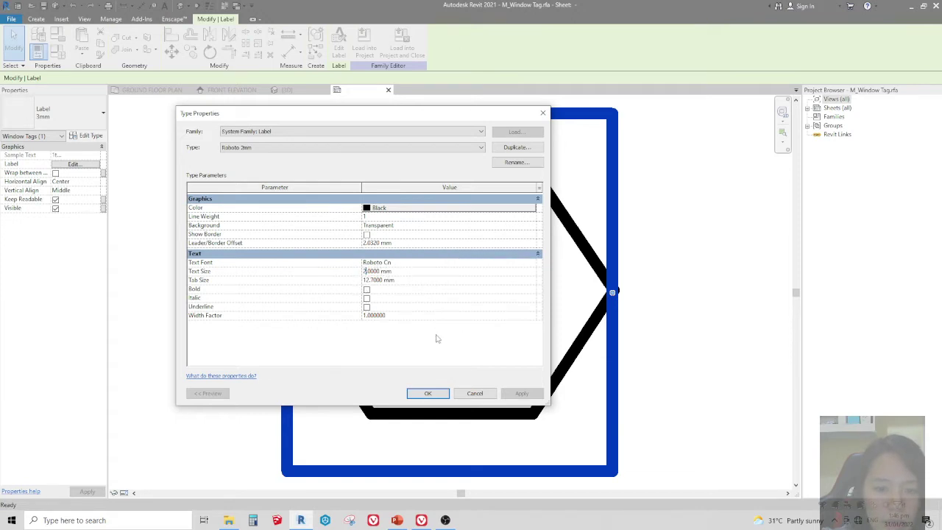
{"action": "left_click", "coordinate": [427, 393]}
{"action": "scroll", "coordinate": [397, 269], "scroll_direction": "down", "scroll_amount": 3}
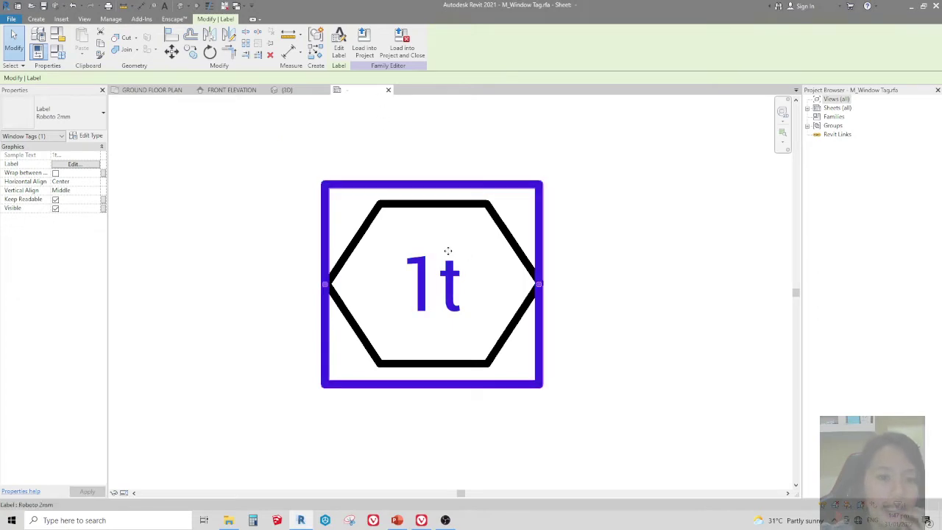
Step: Review the label's Type Mark field in Label Edit and cancel without changes
{"action": "left_click", "coordinate": [91, 166]}
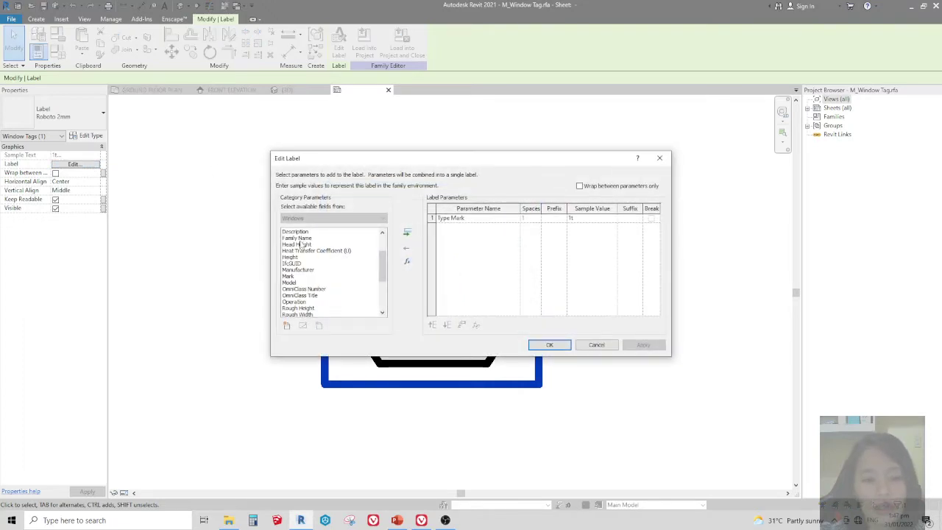
{"action": "scroll", "coordinate": [296, 290], "scroll_direction": "down", "scroll_amount": 4}
{"action": "left_click", "coordinate": [297, 284]}
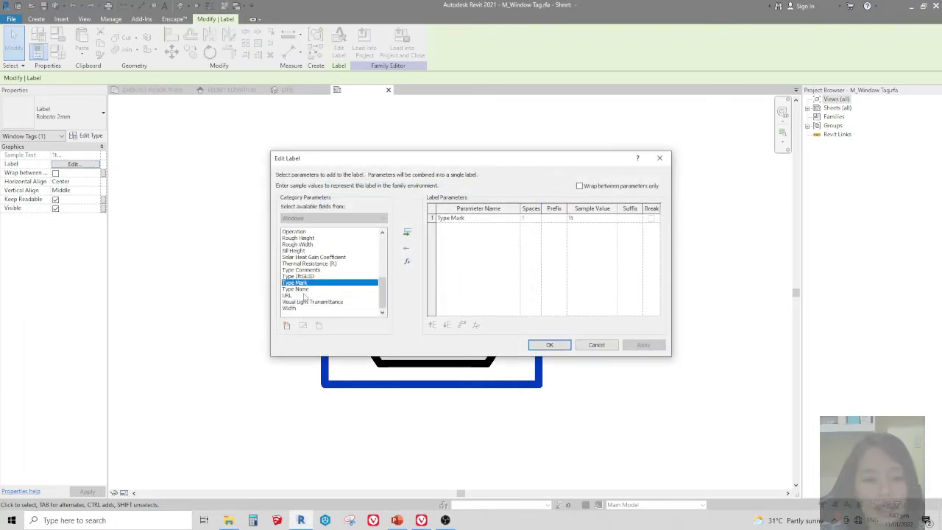
{"action": "left_click", "coordinate": [302, 295]}
{"action": "left_click", "coordinate": [299, 288]}
{"action": "left_click", "coordinate": [299, 282]}
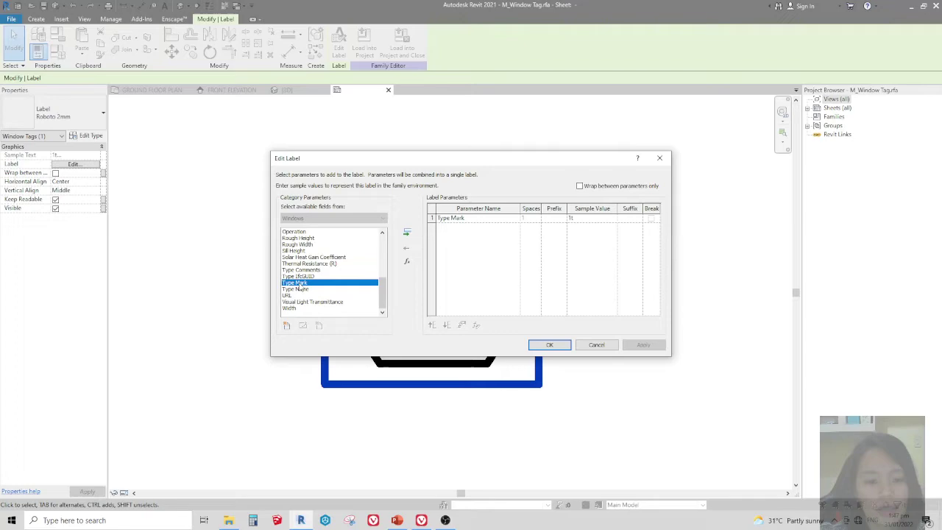
{"action": "left_click", "coordinate": [608, 347]}
Step: Load the window tag into the project, overwriting the existing version
{"action": "left_click", "coordinate": [364, 44]}
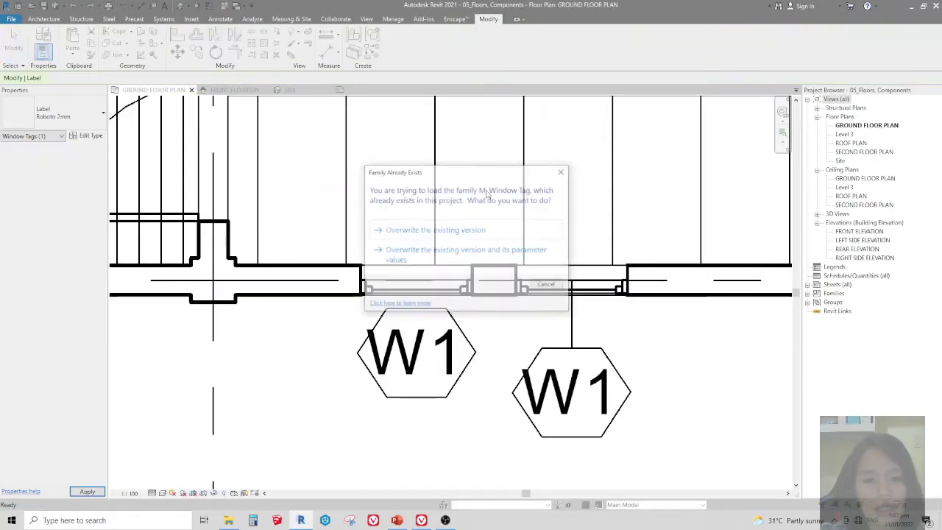
{"action": "left_click", "coordinate": [468, 232]}
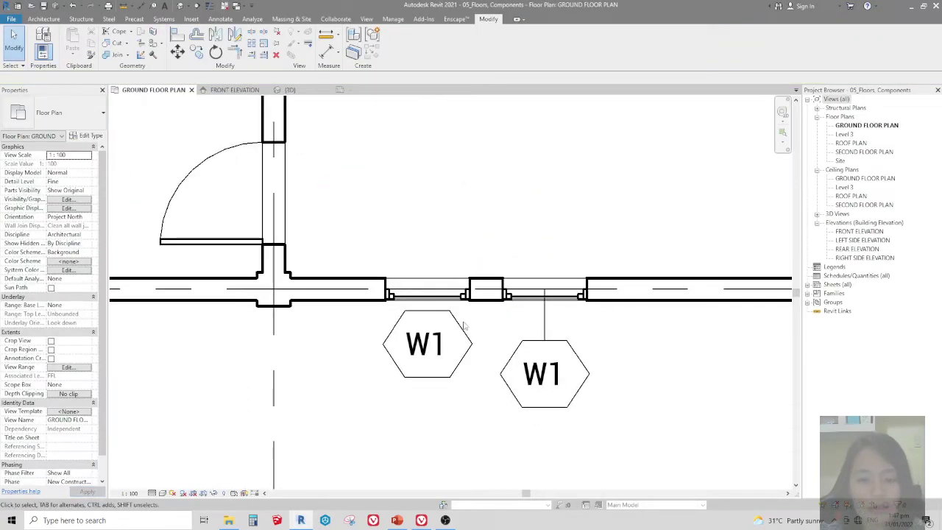
{"action": "scroll", "coordinate": [463, 346], "scroll_direction": "down", "scroll_amount": 3}
{"action": "scroll", "coordinate": [478, 354], "scroll_direction": "down", "scroll_amount": 2}
{"action": "scroll", "coordinate": [327, 259], "scroll_direction": "down", "scroll_amount": 4}
{"action": "scroll", "coordinate": [395, 260], "scroll_direction": "up", "scroll_amount": 3}
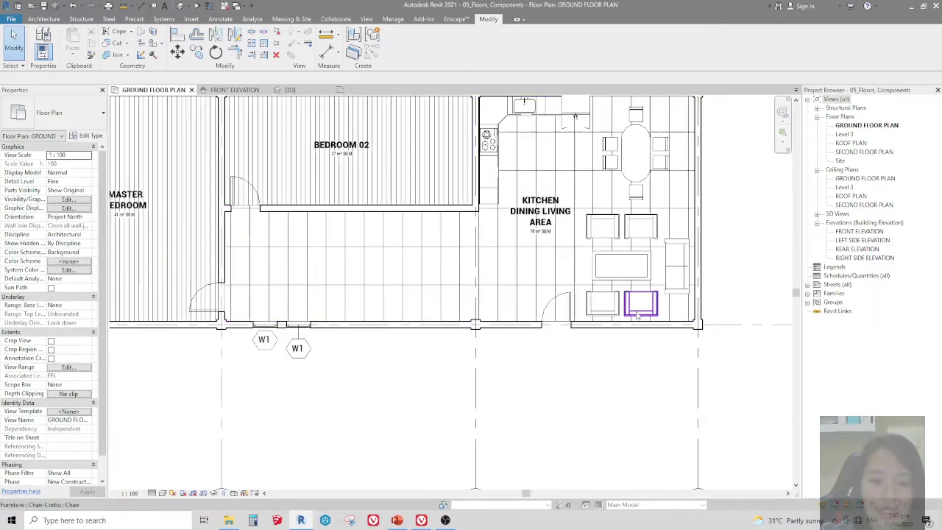
{"action": "scroll", "coordinate": [610, 304], "scroll_direction": "up", "scroll_amount": 2}
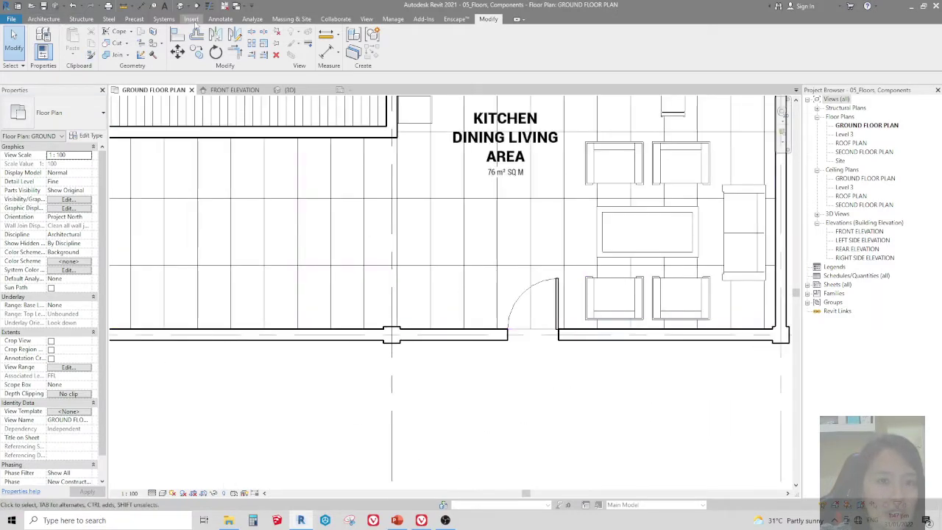
Step: Tag the kitchen, Bedroom 02 and left doors by category as tags 1, 2 and 3
{"action": "left_click", "coordinate": [219, 19]}
{"action": "left_click", "coordinate": [493, 48]}
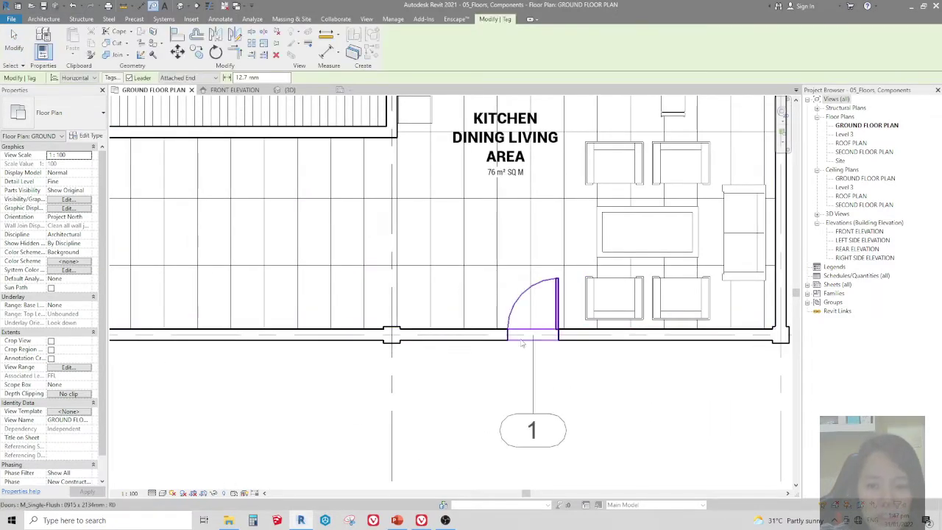
{"action": "left_click", "coordinate": [533, 346]}
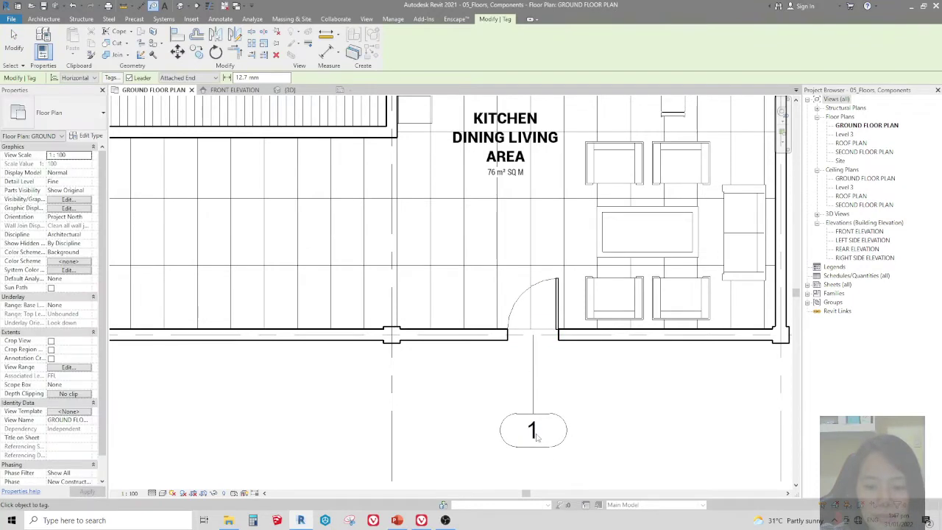
{"action": "scroll", "coordinate": [495, 368], "scroll_direction": "down", "scroll_amount": 2}
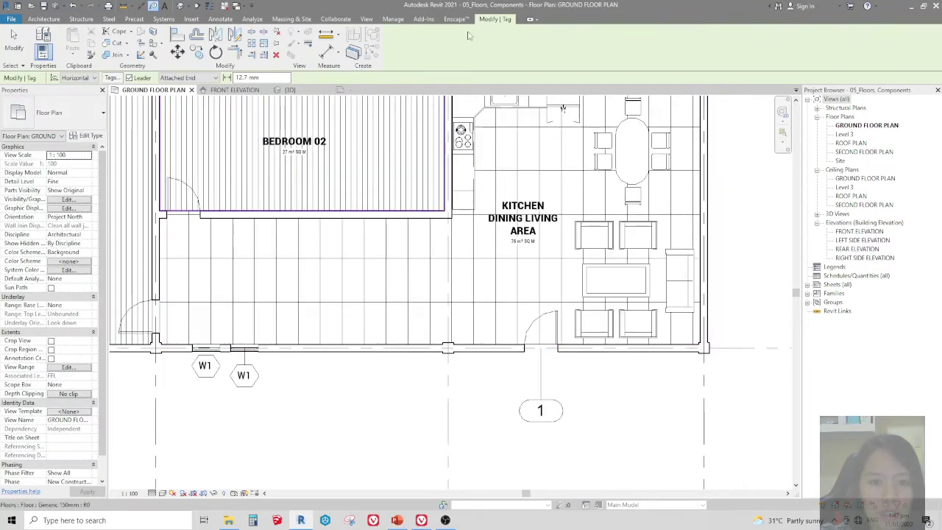
{"action": "left_click", "coordinate": [220, 19]}
{"action": "left_click", "coordinate": [189, 221]}
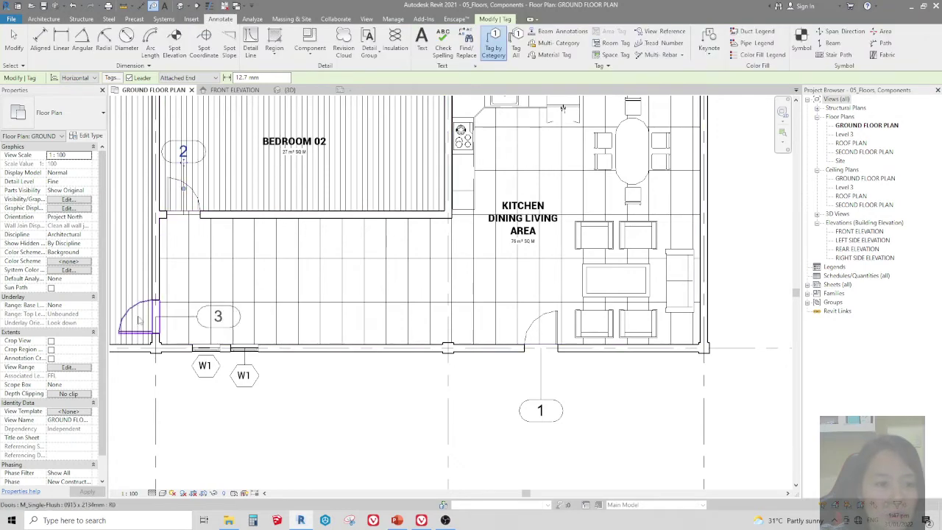
{"action": "left_click", "coordinate": [140, 318]}
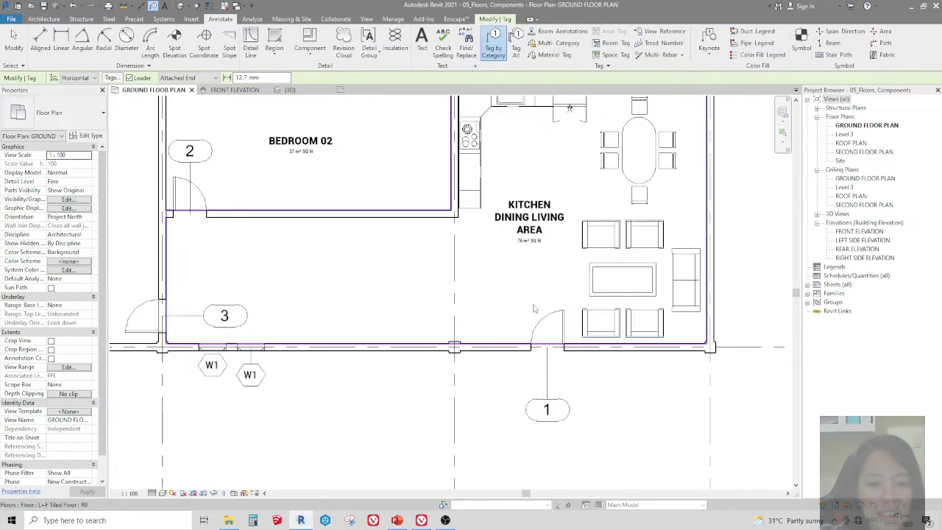
{"action": "scroll", "coordinate": [589, 313], "scroll_direction": "up", "scroll_amount": 1}
{"action": "scroll", "coordinate": [666, 332], "scroll_direction": "down", "scroll_amount": 2}
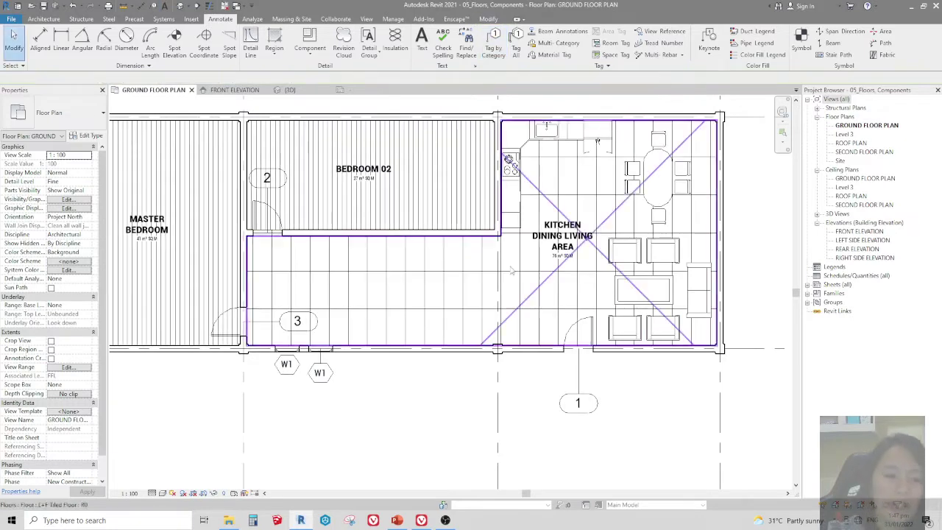
{"action": "key", "text": "Escape"}
{"action": "key", "text": "Escape"}
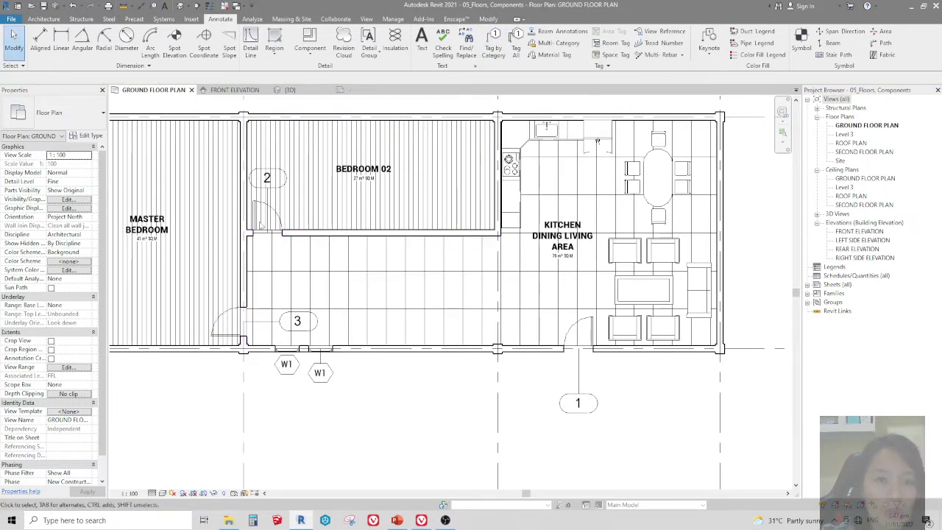
{"action": "scroll", "coordinate": [259, 224], "scroll_direction": "up", "scroll_amount": 2}
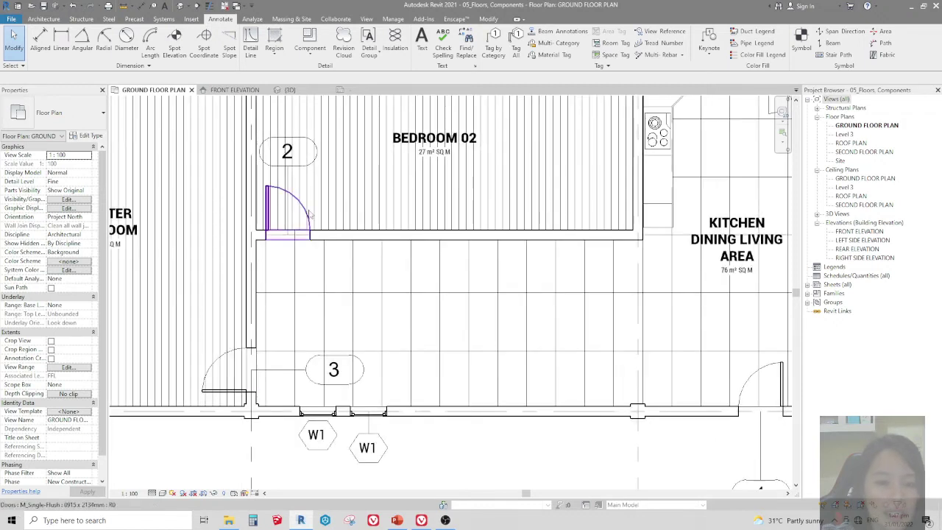
{"action": "left_click", "coordinate": [309, 214]}
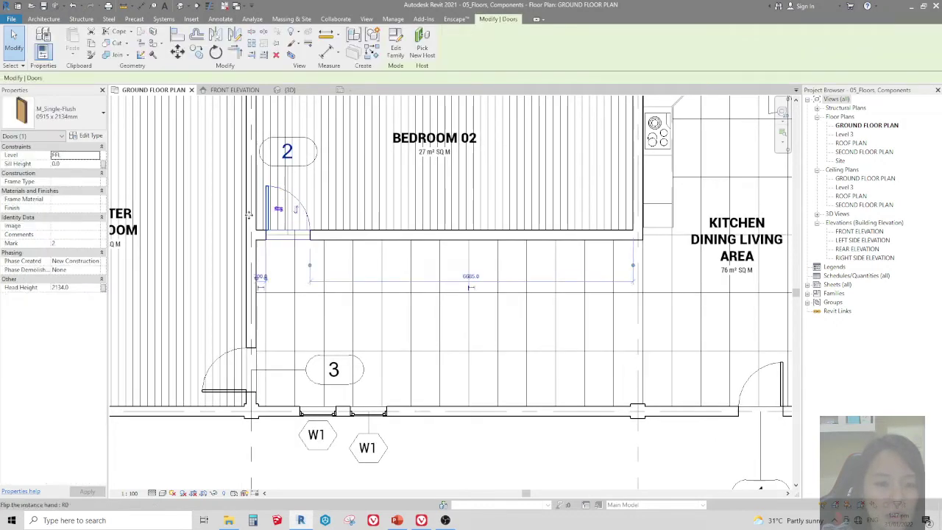
{"action": "left_click", "coordinate": [55, 244]}
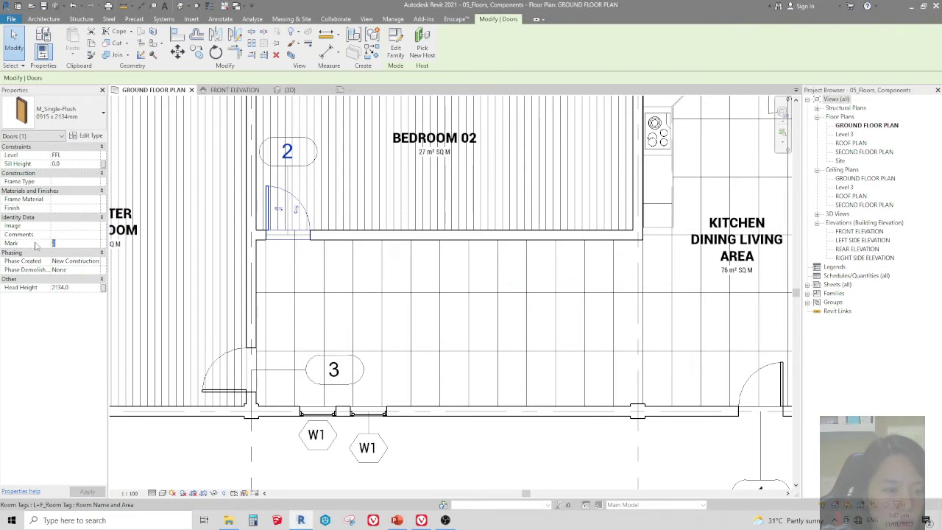
{"action": "type", "text": "2"}
{"action": "left_click", "coordinate": [72, 243]}
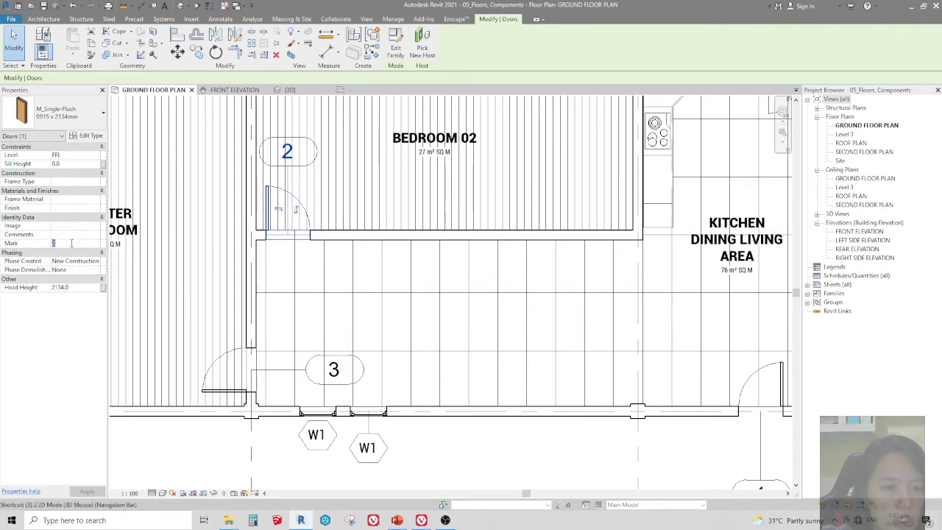
{"action": "type", "text": "3"}
{"action": "key", "text": "Return"}
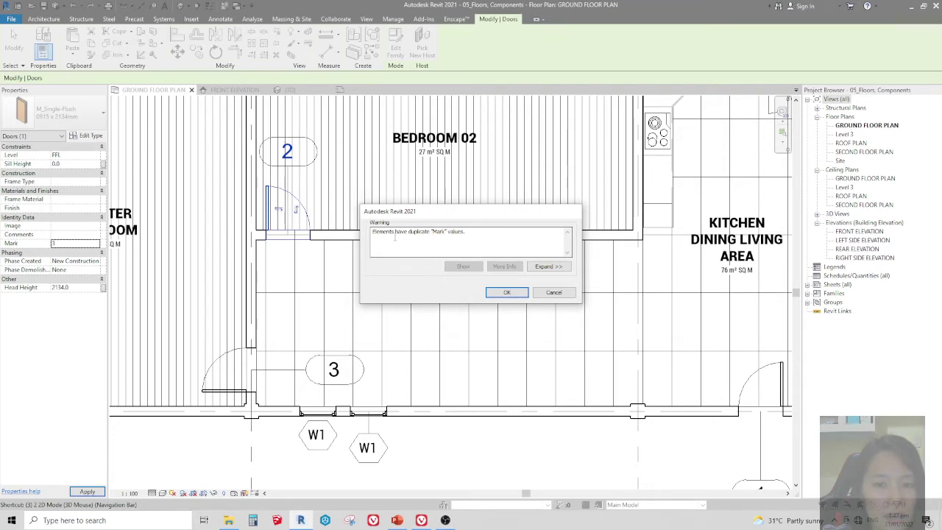
{"action": "left_click", "coordinate": [507, 292]}
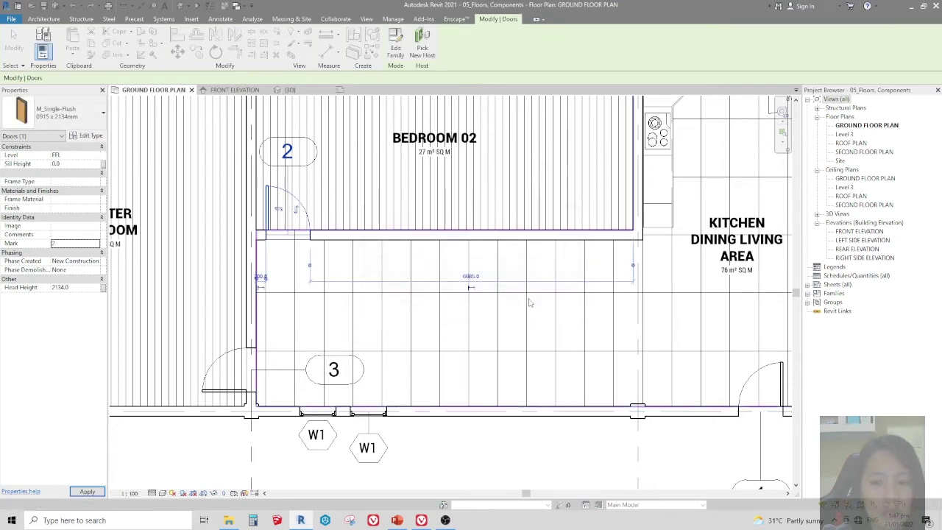
{"action": "key", "text": "Escape"}
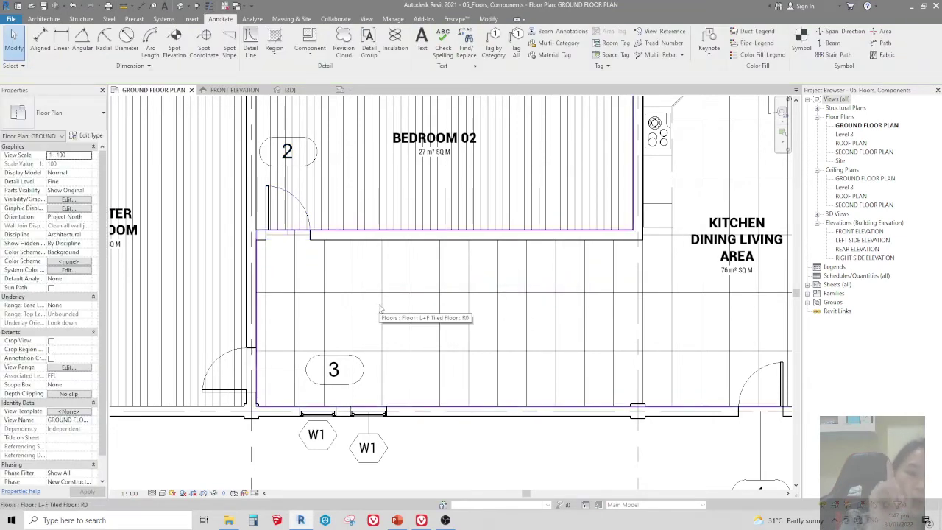
{"action": "left_click", "coordinate": [334, 360]}
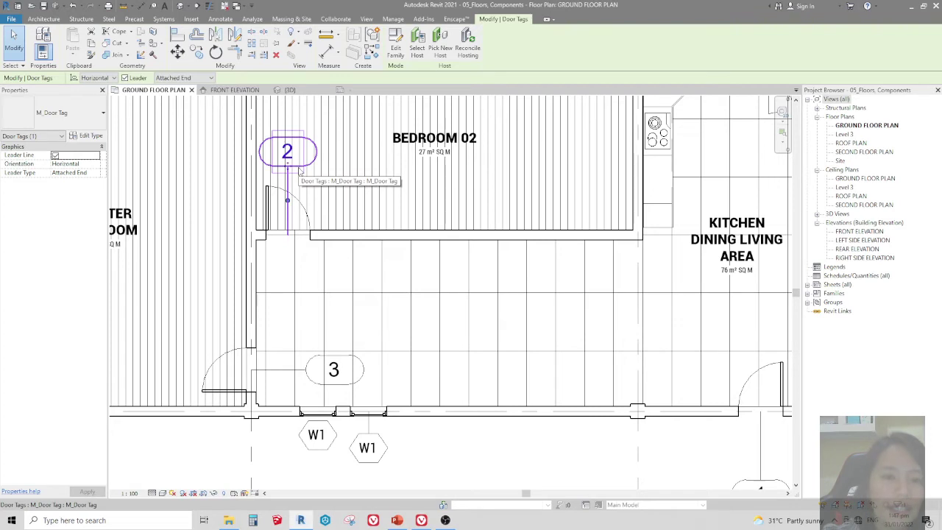
{"action": "left_click", "coordinate": [300, 171]}
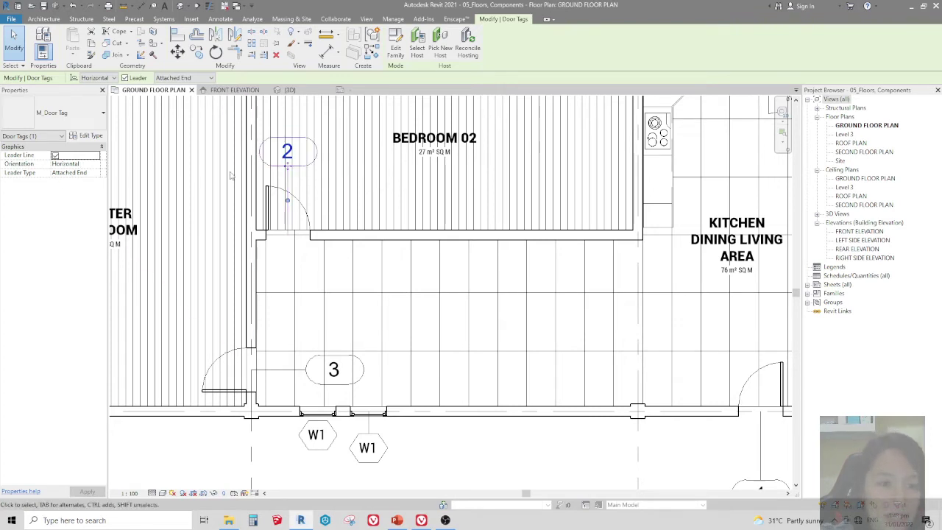
{"action": "left_click", "coordinate": [268, 210]}
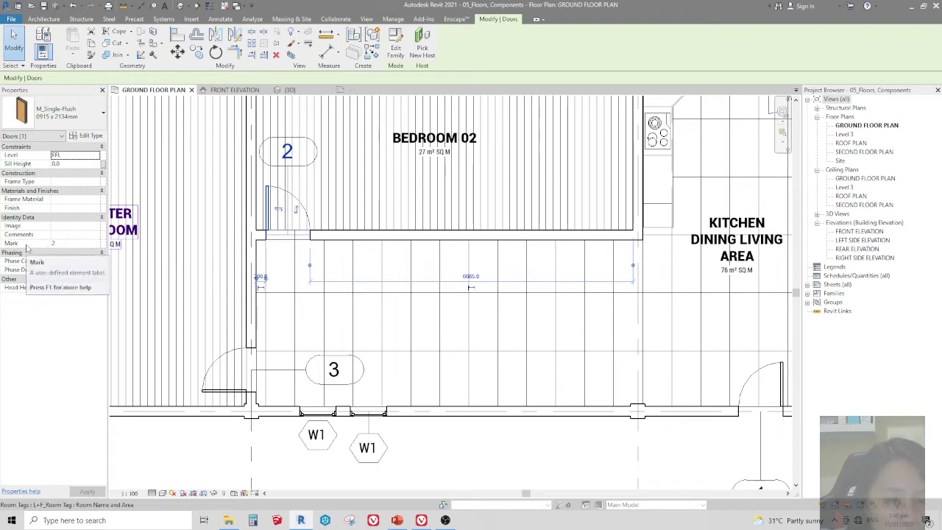
{"action": "left_click", "coordinate": [291, 171]}
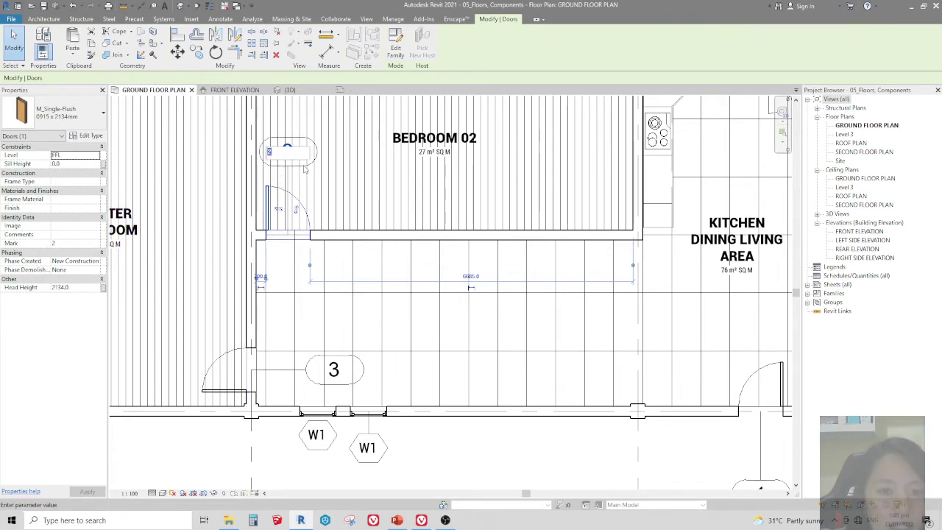
{"action": "key", "text": "Return"}
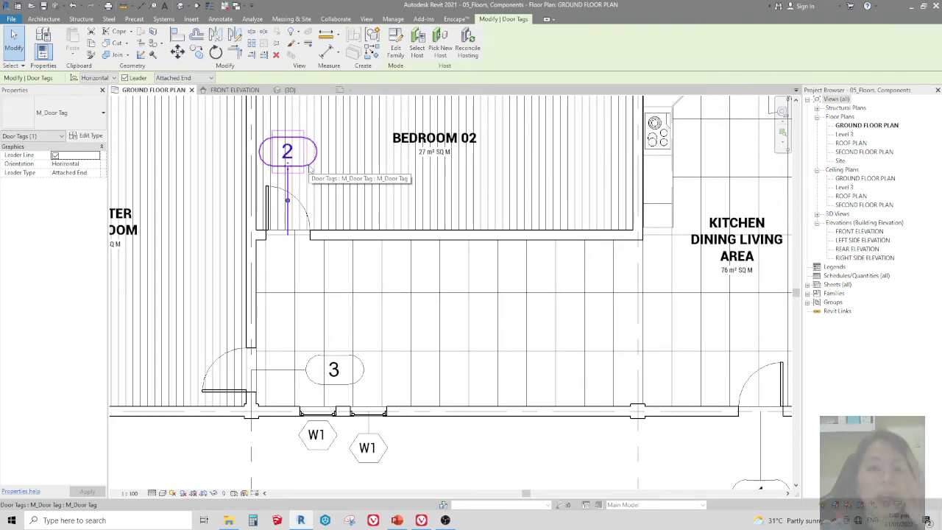
{"action": "left_click", "coordinate": [332, 434]}
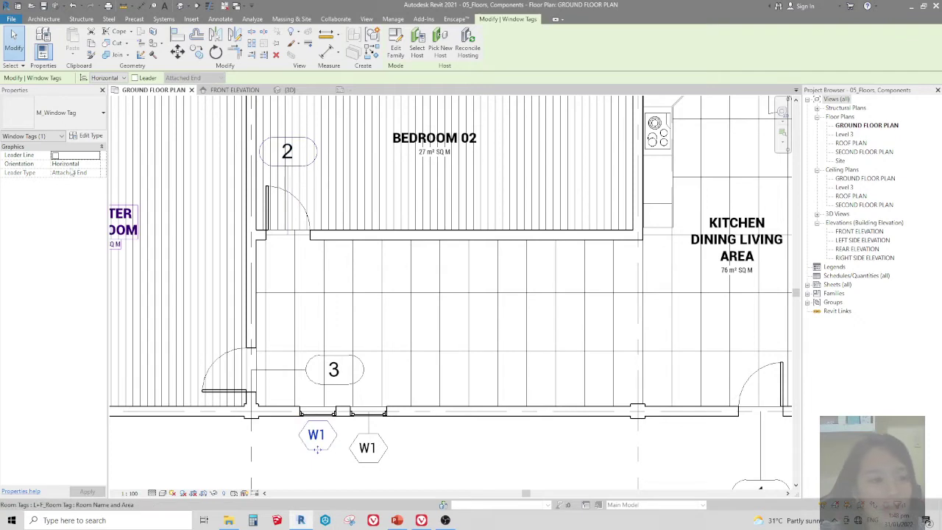
{"action": "left_click", "coordinate": [87, 136]}
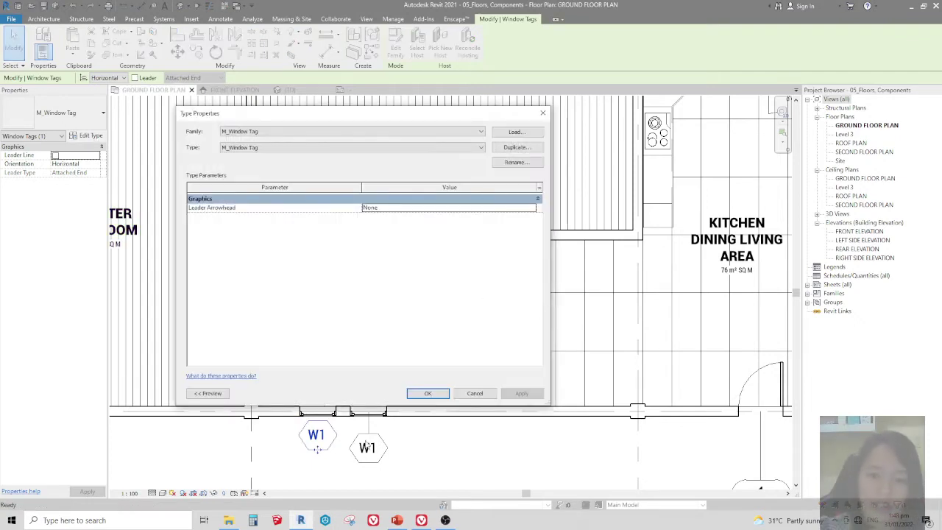
{"action": "key", "text": "Escape"}
{"action": "left_click", "coordinate": [317, 410]}
{"action": "left_click", "coordinate": [87, 136]}
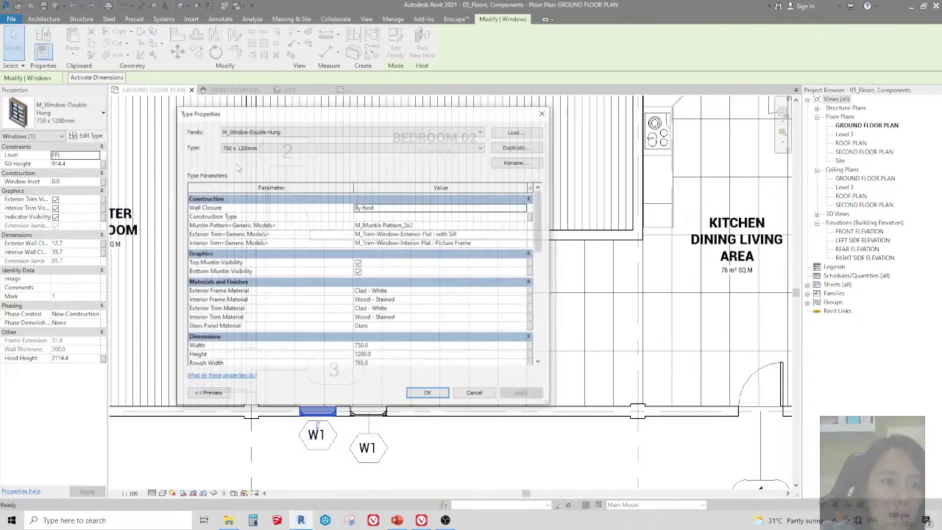
{"action": "scroll", "coordinate": [381, 337], "scroll_direction": "down", "scroll_amount": 3}
{"action": "scroll", "coordinate": [375, 346], "scroll_direction": "down", "scroll_amount": 3}
{"action": "scroll", "coordinate": [360, 335], "scroll_direction": "down", "scroll_amount": 3}
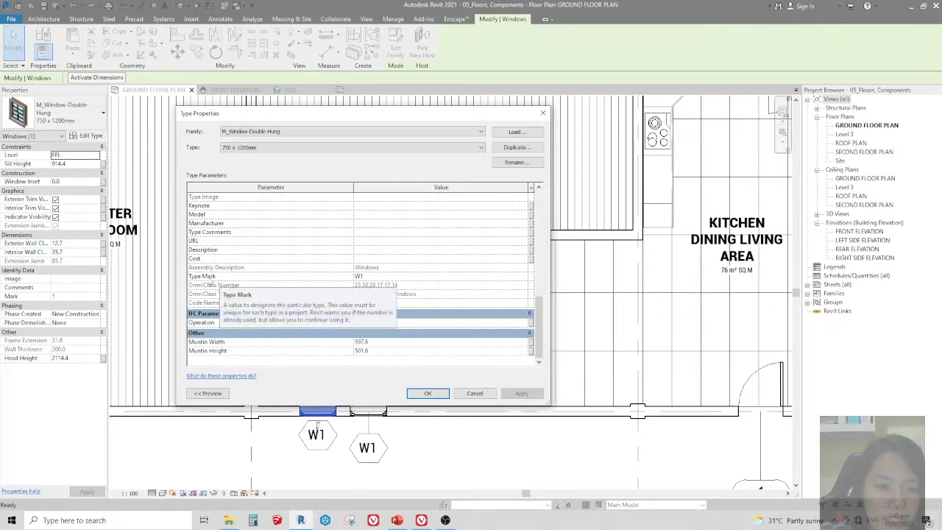
{"action": "key", "text": "Escape"}
{"action": "key", "text": "Escape"}
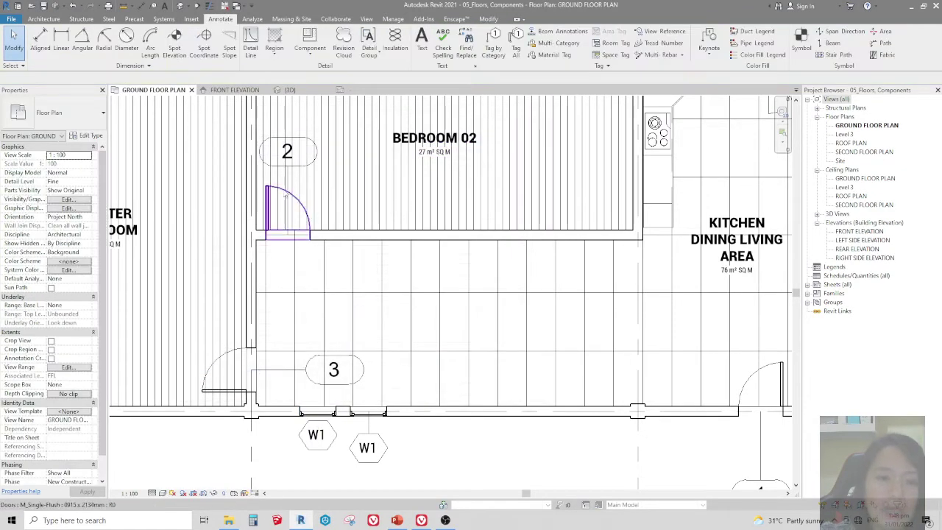
Step: Change the M_Single-Flush 0915 x 2134mm door type's Type Mark to D2
{"action": "left_click", "coordinate": [280, 195]}
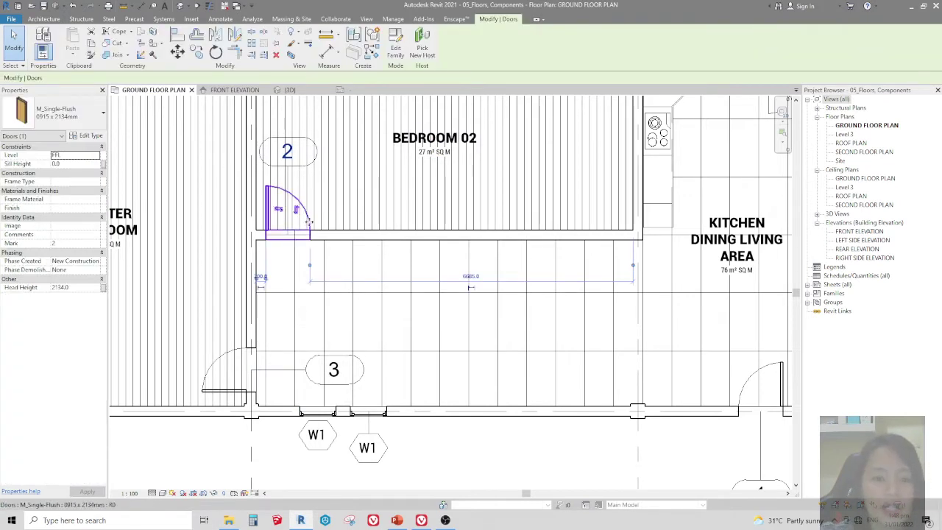
{"action": "left_click", "coordinate": [88, 135]}
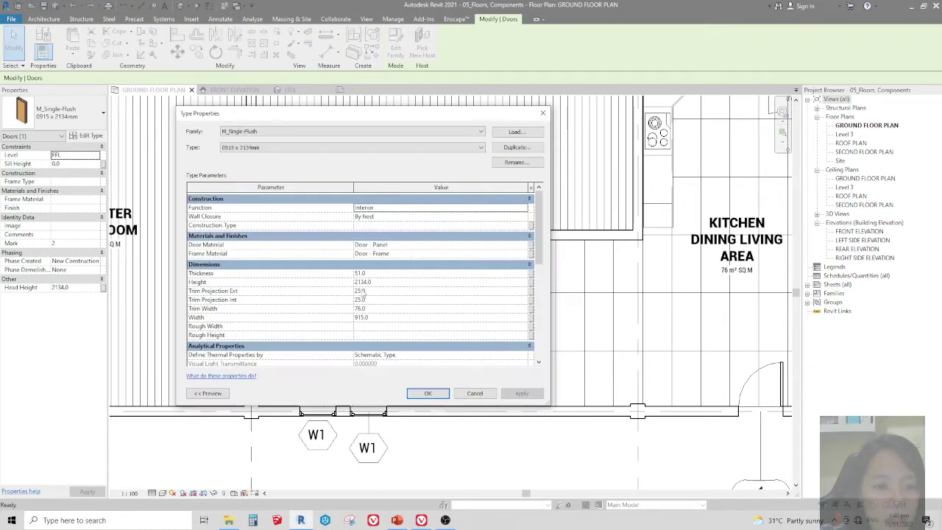
{"action": "scroll", "coordinate": [337, 301], "scroll_direction": "down", "scroll_amount": 5}
{"action": "scroll", "coordinate": [337, 301], "scroll_direction": "down", "scroll_amount": 5}
{"action": "left_click", "coordinate": [367, 333]}
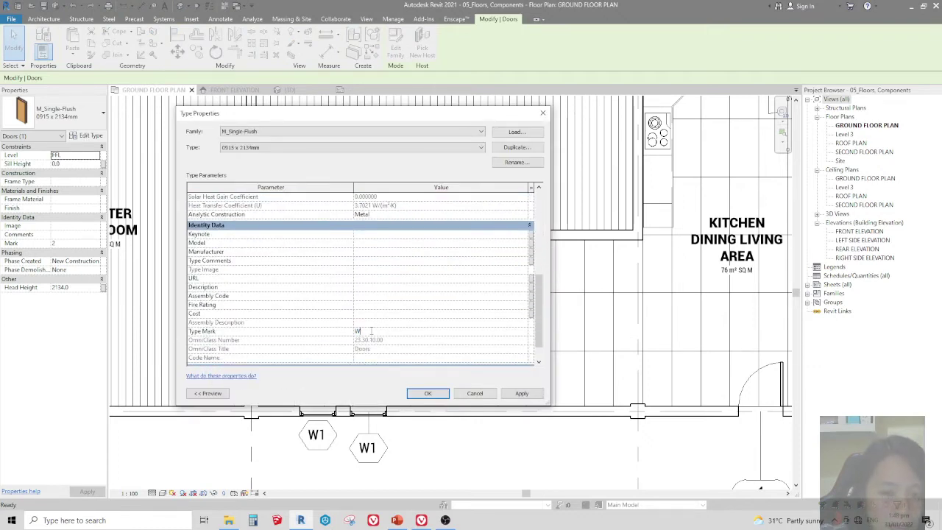
{"action": "key", "text": "BackSpace"}
{"action": "type", "text": "2"}
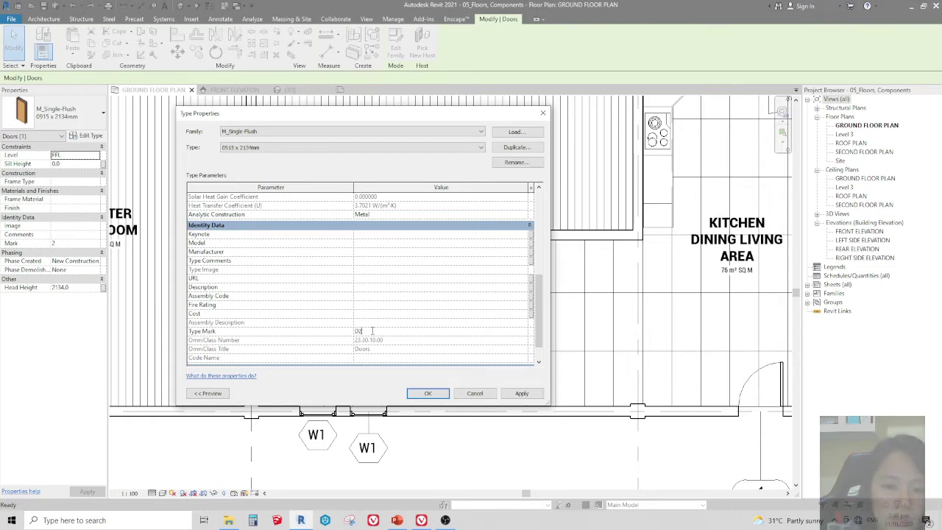
{"action": "left_click", "coordinate": [427, 393]}
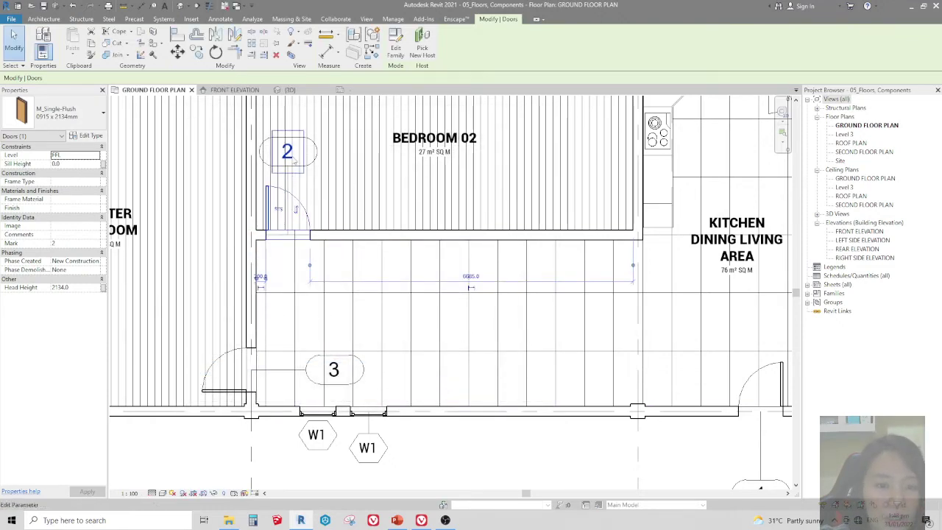
Step: Select door tag 2 and open the M_Door Tag family for editing
{"action": "scroll", "coordinate": [265, 173], "scroll_direction": "up", "scroll_amount": 1}
{"action": "scroll", "coordinate": [265, 173], "scroll_direction": "up", "scroll_amount": 2}
{"action": "scroll", "coordinate": [293, 142], "scroll_direction": "down", "scroll_amount": 2}
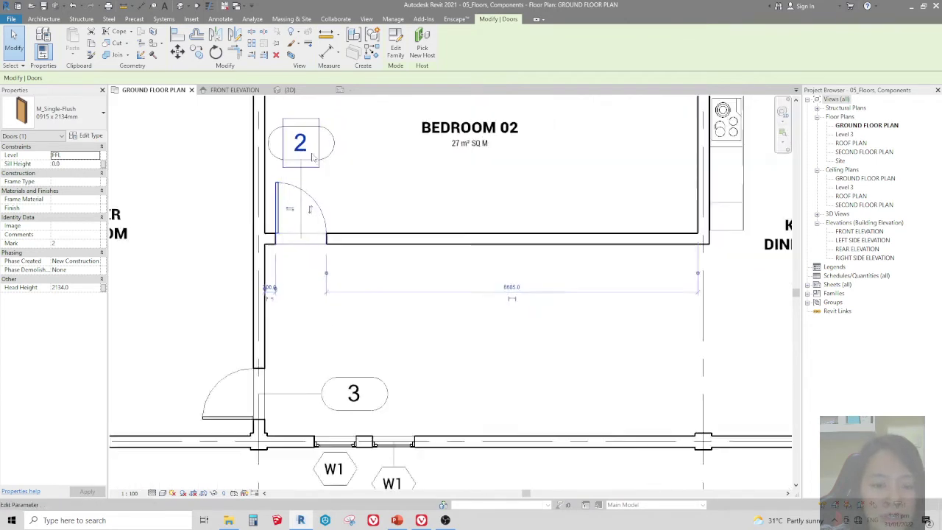
{"action": "scroll", "coordinate": [298, 146], "scroll_direction": "down", "scroll_amount": 1}
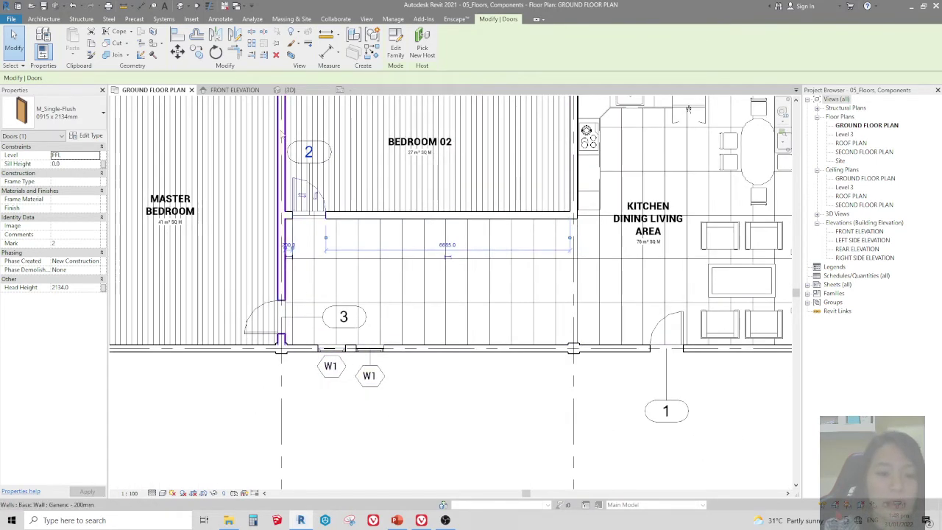
{"action": "scroll", "coordinate": [315, 158], "scroll_direction": "up", "scroll_amount": 2}
{"action": "scroll", "coordinate": [346, 184], "scroll_direction": "down", "scroll_amount": 1}
{"action": "scroll", "coordinate": [361, 176], "scroll_direction": "up", "scroll_amount": 2}
{"action": "scroll", "coordinate": [365, 178], "scroll_direction": "up", "scroll_amount": 1}
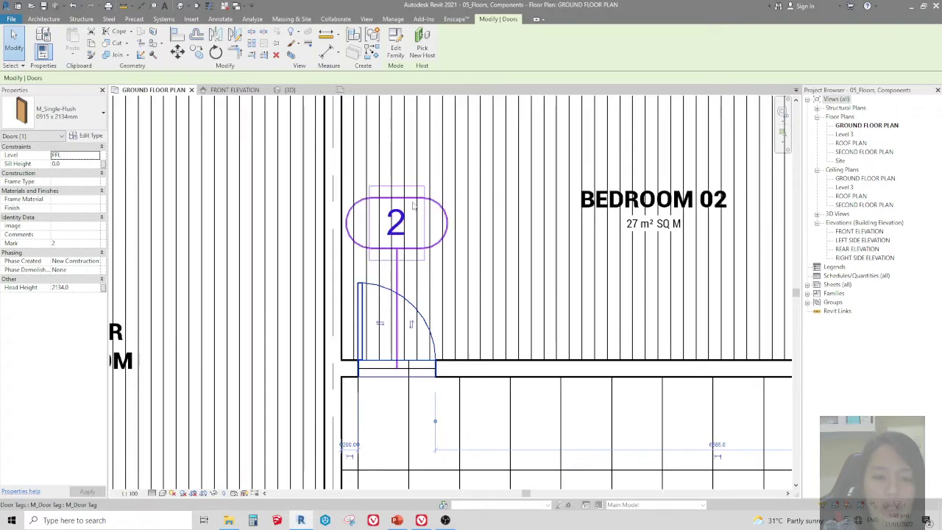
{"action": "left_click", "coordinate": [421, 199]}
{"action": "double_click", "coordinate": [420, 199]}
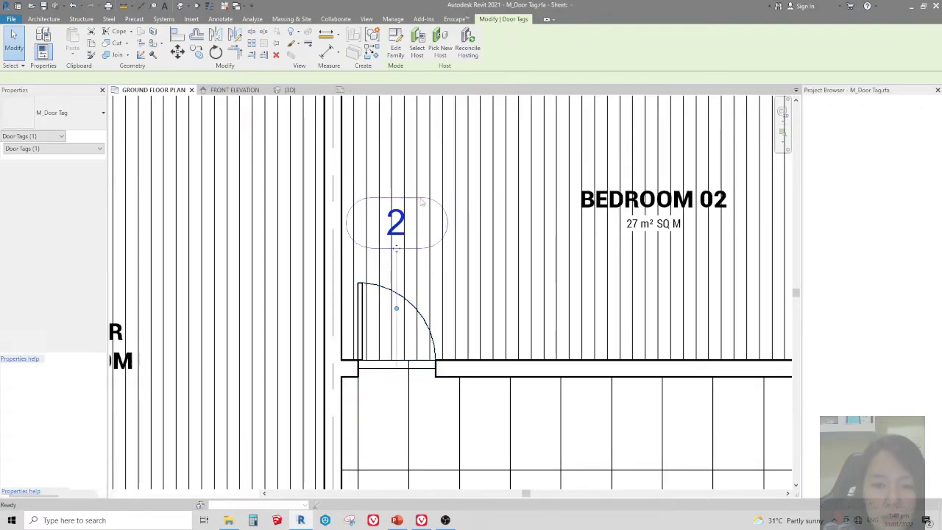
Step: Select the tag's 101 label and show its 3mm label type properties
{"action": "scroll", "coordinate": [410, 261], "scroll_direction": "down", "scroll_amount": 3}
{"action": "scroll", "coordinate": [471, 257], "scroll_direction": "up", "scroll_amount": 1}
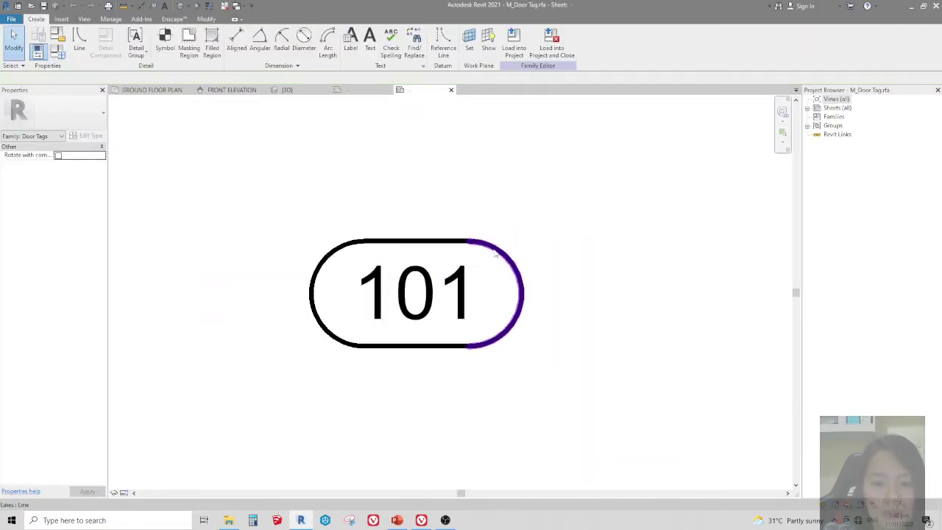
{"action": "left_click", "coordinate": [464, 281]}
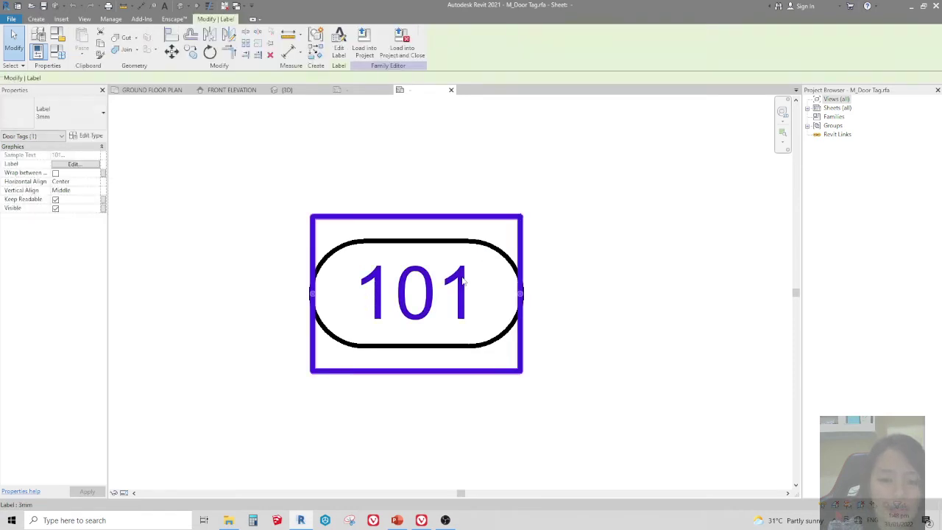
{"action": "left_click", "coordinate": [87, 137]}
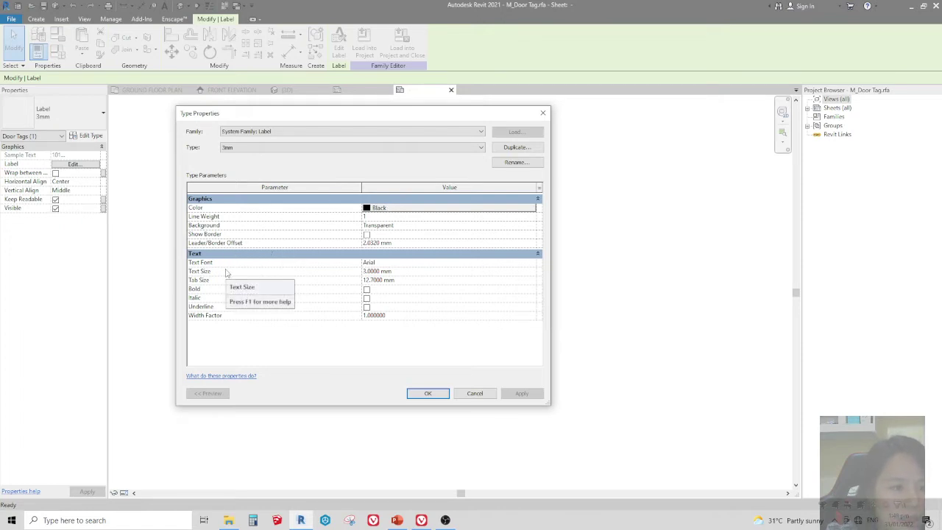
Step: Replace Mark with Type Mark in the door tag label's parameters, showing sample 1t
{"action": "key", "text": "Return"}
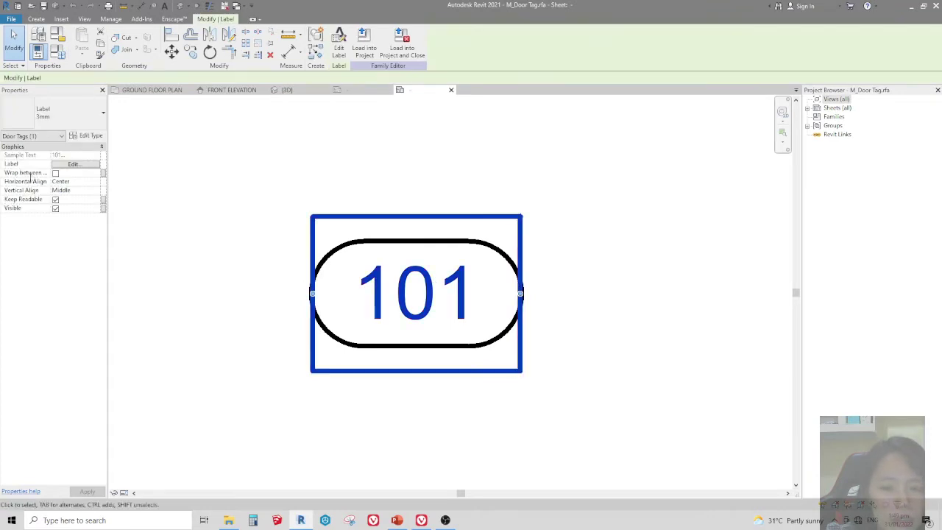
{"action": "left_click", "coordinate": [74, 163]}
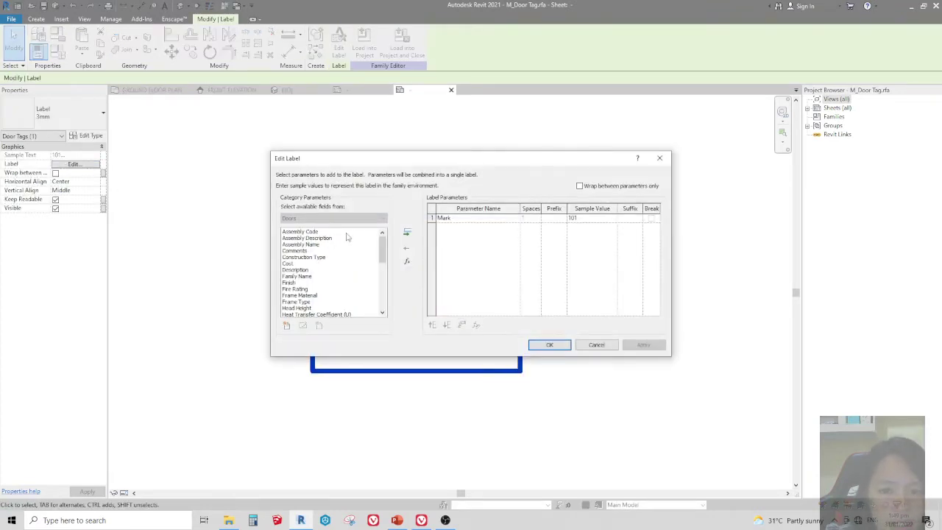
{"action": "left_click", "coordinate": [407, 248]}
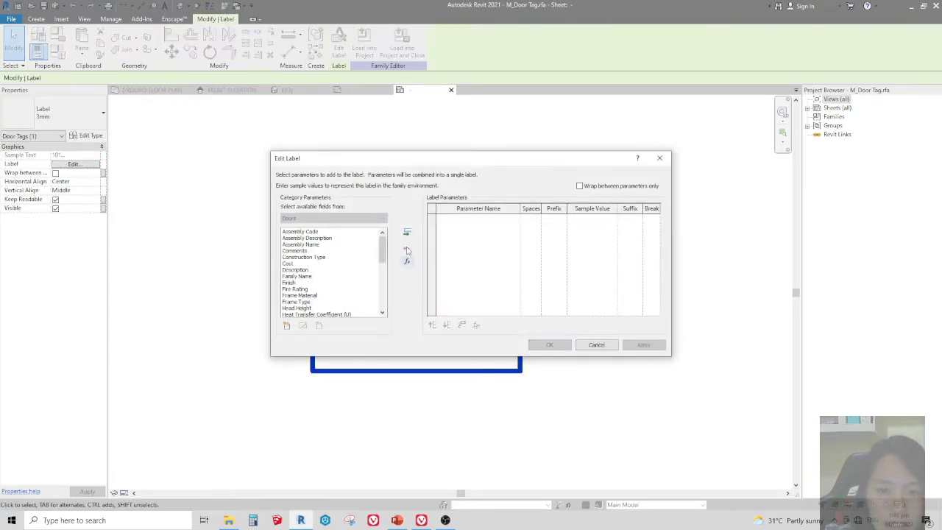
{"action": "scroll", "coordinate": [346, 287], "scroll_direction": "down", "scroll_amount": 1}
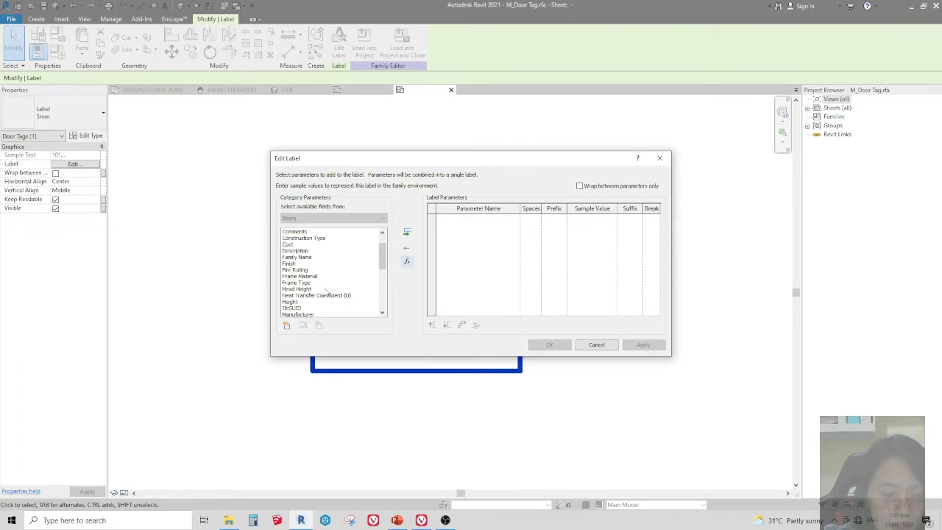
{"action": "left_click_drag", "start_coordinate": [384, 264], "coordinate": [382, 304]}
{"action": "double_click", "coordinate": [321, 284]}
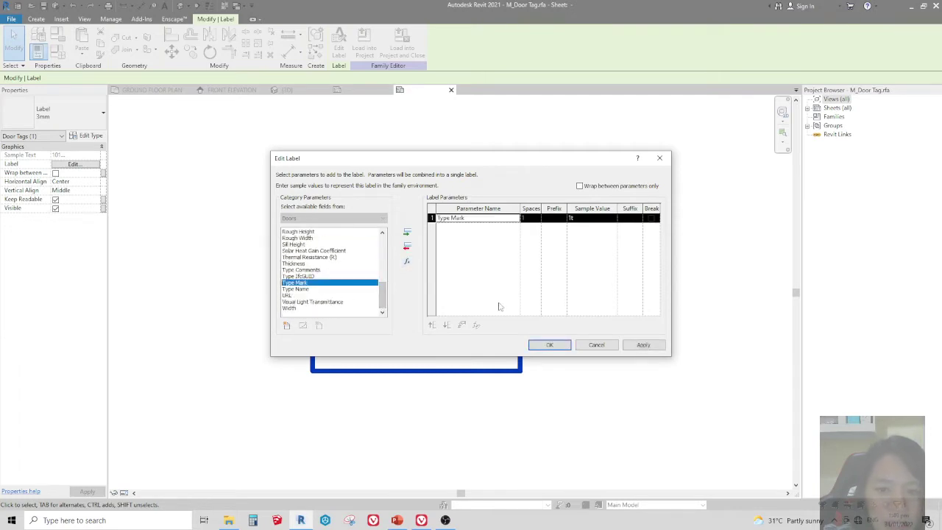
{"action": "left_click", "coordinate": [551, 346]}
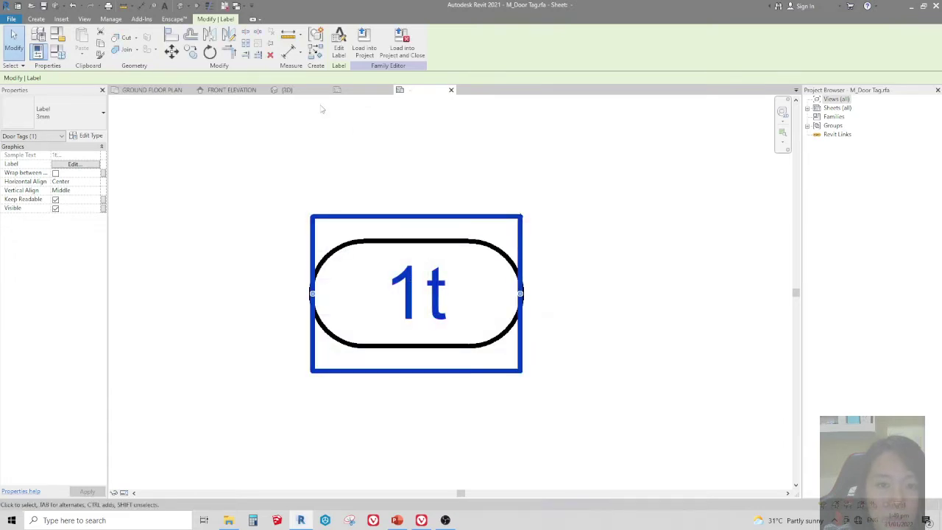
Step: Duplicate the 3mm label type as a new type named 'Roboto 2mm'
{"action": "left_click", "coordinate": [91, 114]}
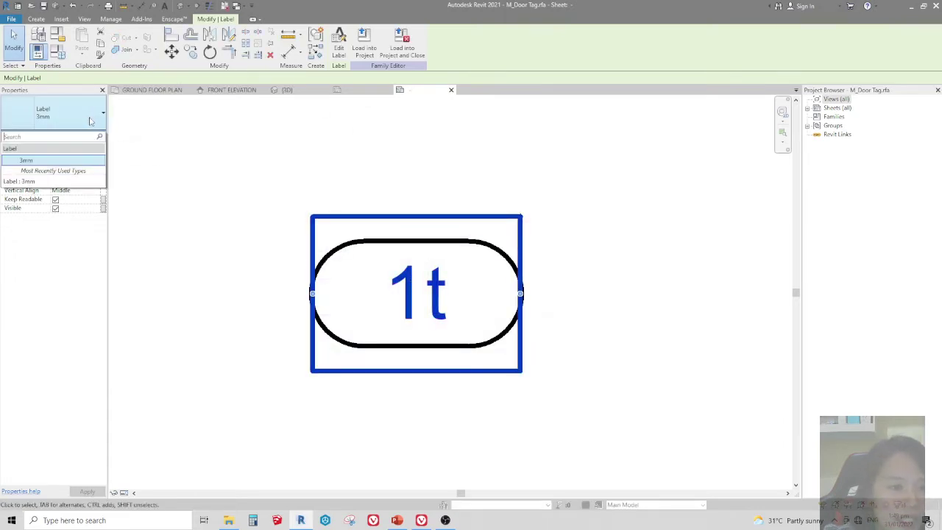
{"action": "left_click", "coordinate": [92, 147]}
{"action": "left_click", "coordinate": [87, 136]}
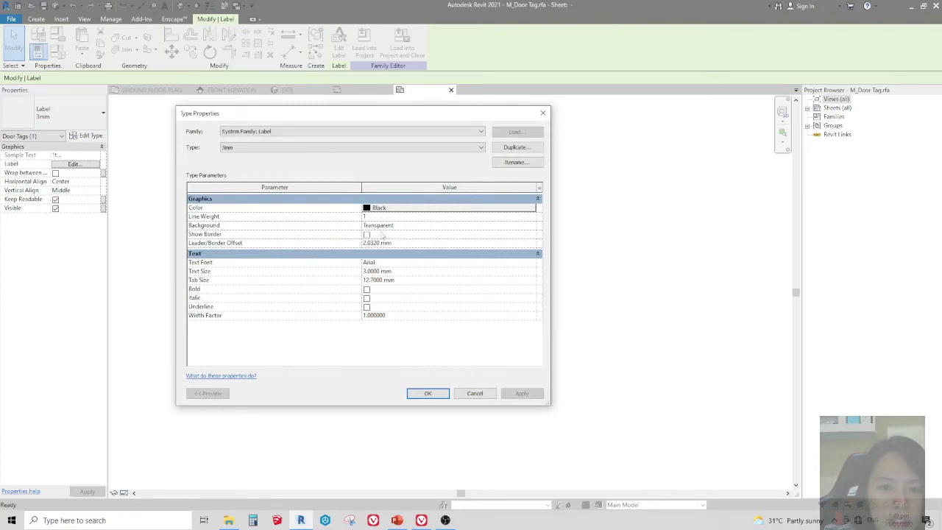
{"action": "left_click", "coordinate": [516, 147]}
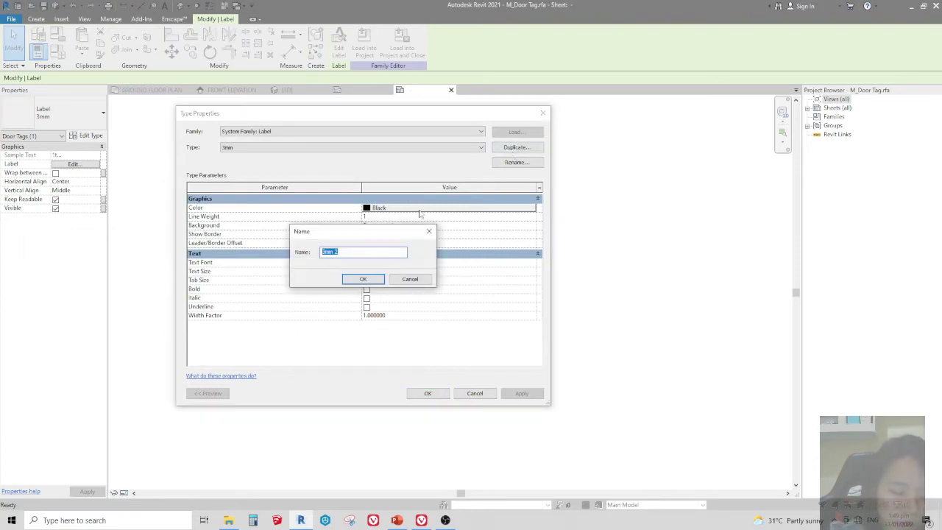
{"action": "type", "text": "Roboto 2"}
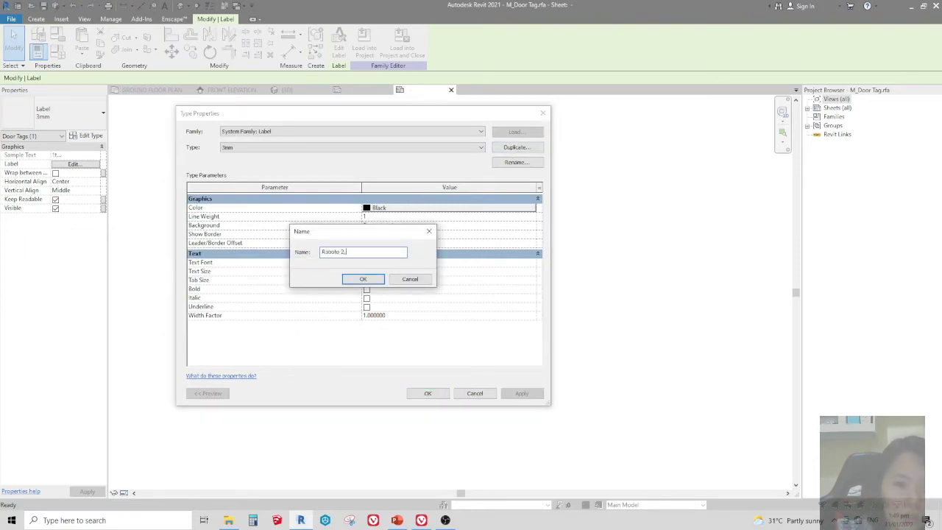
{"action": "type", "text": "mm"}
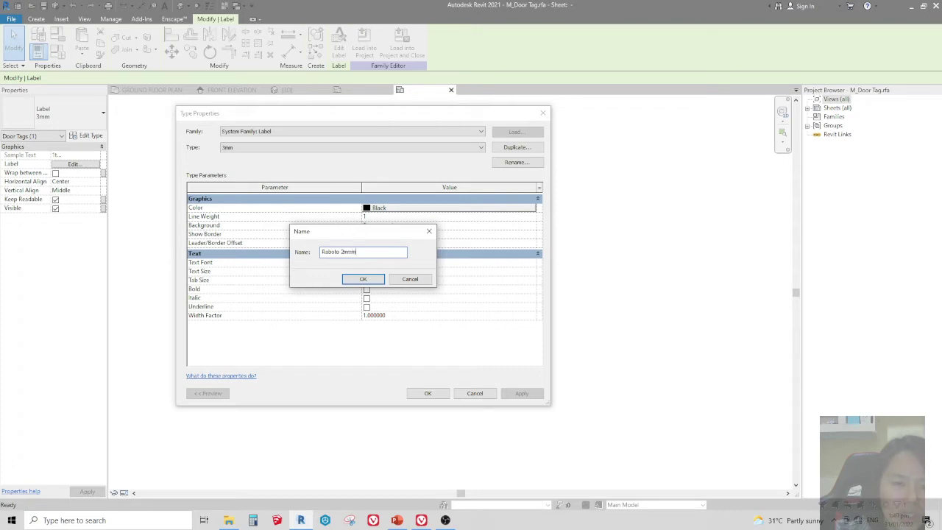
{"action": "left_click", "coordinate": [363, 280]}
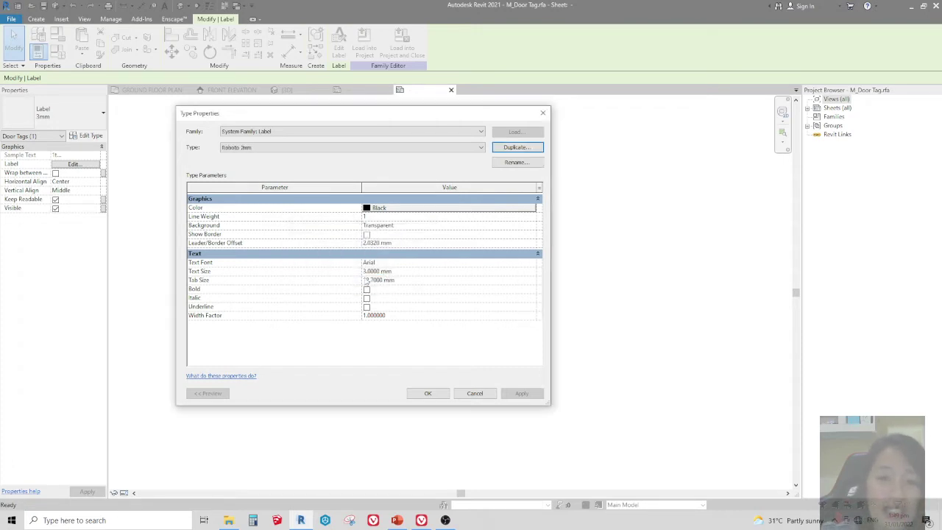
Step: Set the Roboto 2mm label type's font to Roboto Cn and its text size to 2 mm
{"action": "left_click", "coordinate": [379, 253]}
{"action": "left_click", "coordinate": [382, 254]}
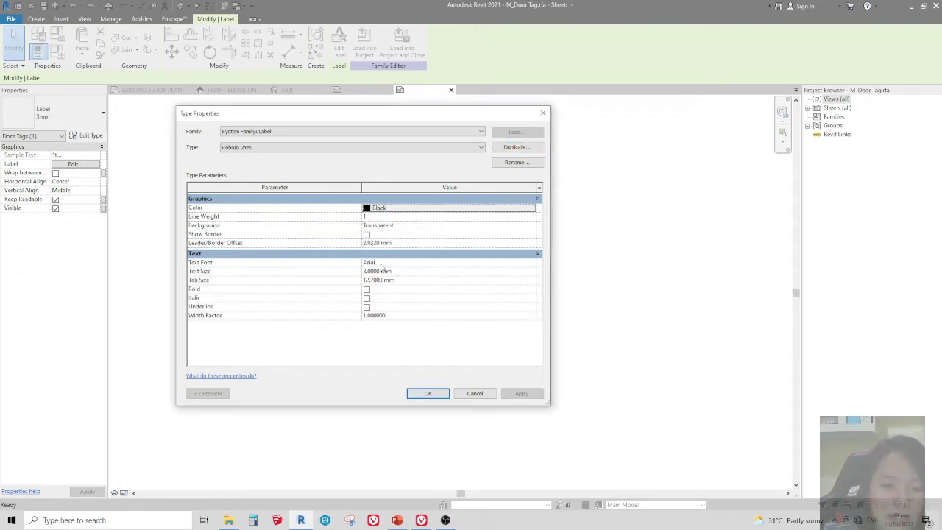
{"action": "left_click", "coordinate": [390, 262]}
{"action": "left_click", "coordinate": [390, 262]}
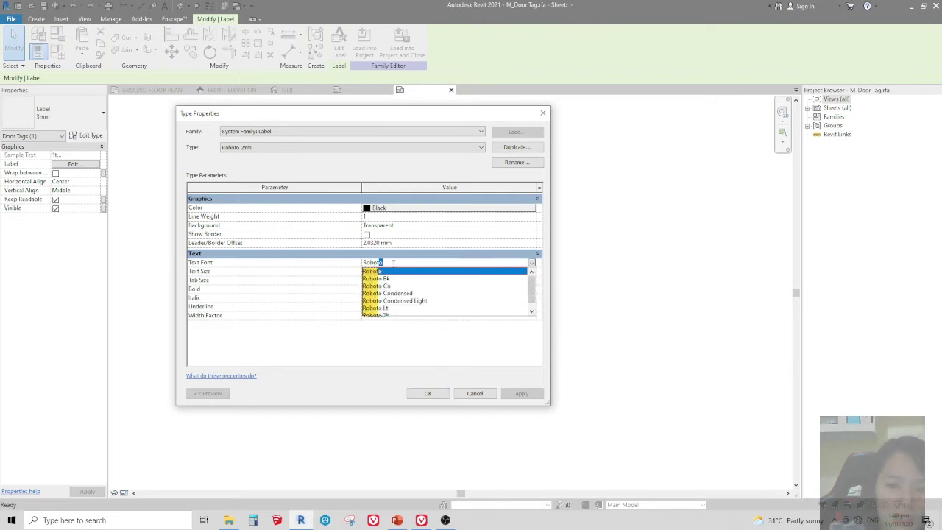
{"action": "left_click", "coordinate": [397, 285]}
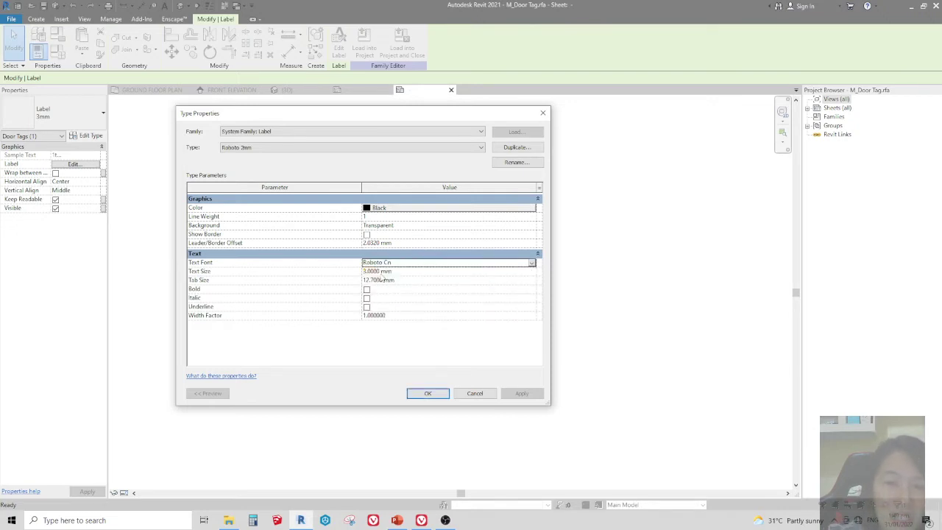
{"action": "left_click", "coordinate": [381, 271]}
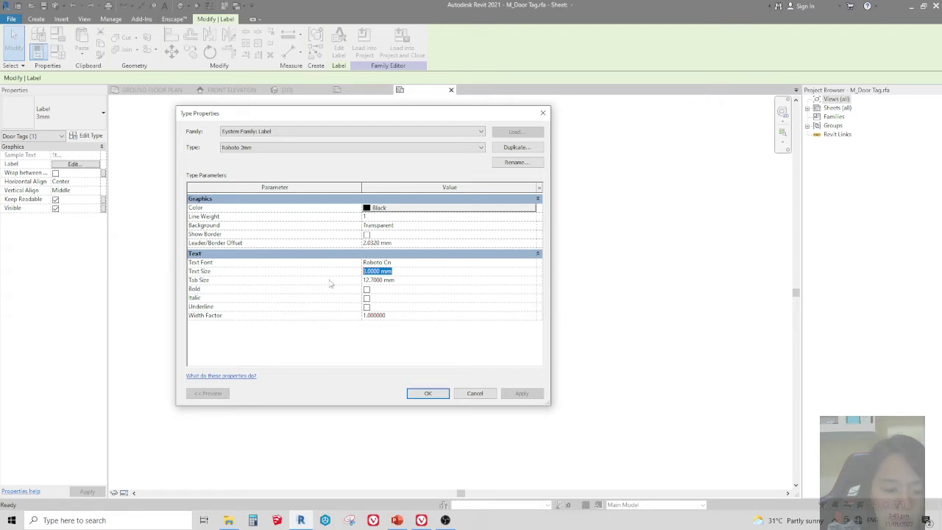
{"action": "type", "text": "2"}
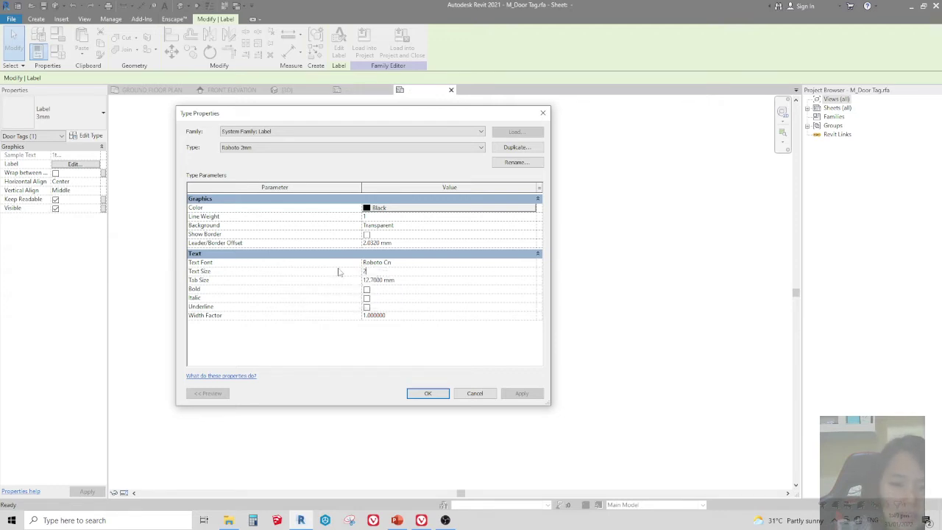
{"action": "left_click", "coordinate": [432, 394]}
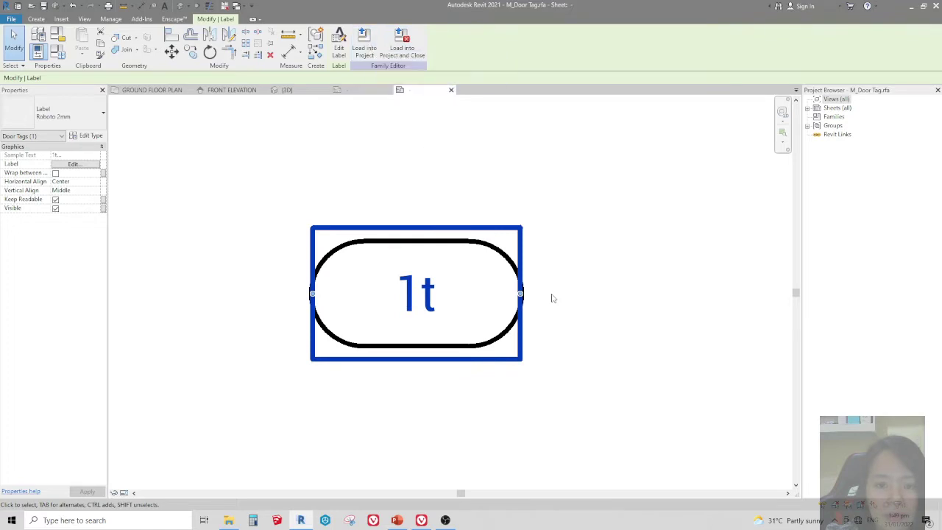
Step: Reload the edited door tag into the floors project, overwriting the existing version, so all doors read D2
{"action": "left_click", "coordinate": [514, 281]}
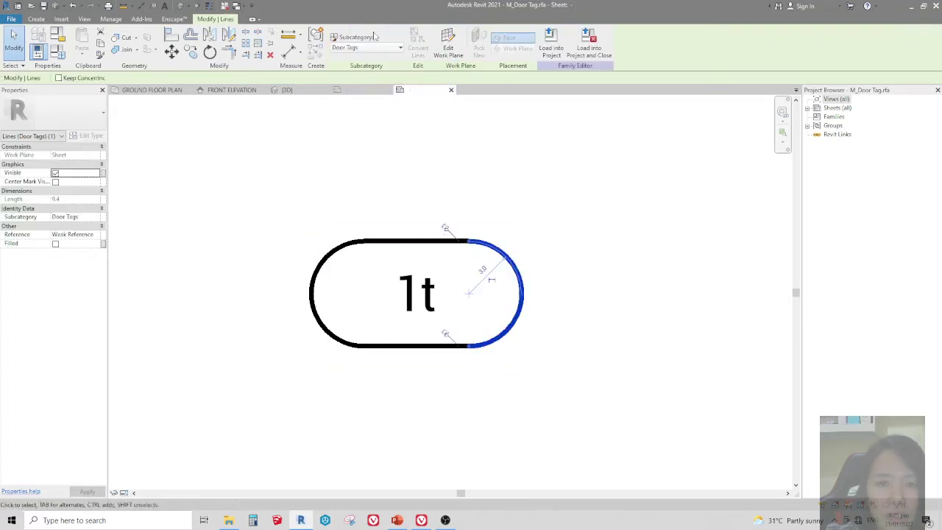
{"action": "left_click", "coordinate": [549, 51]}
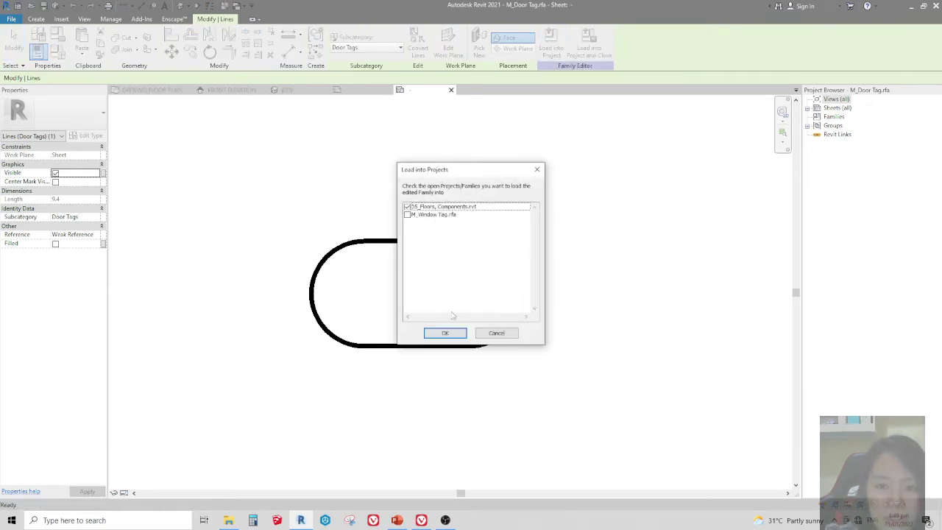
{"action": "left_click", "coordinate": [445, 334]}
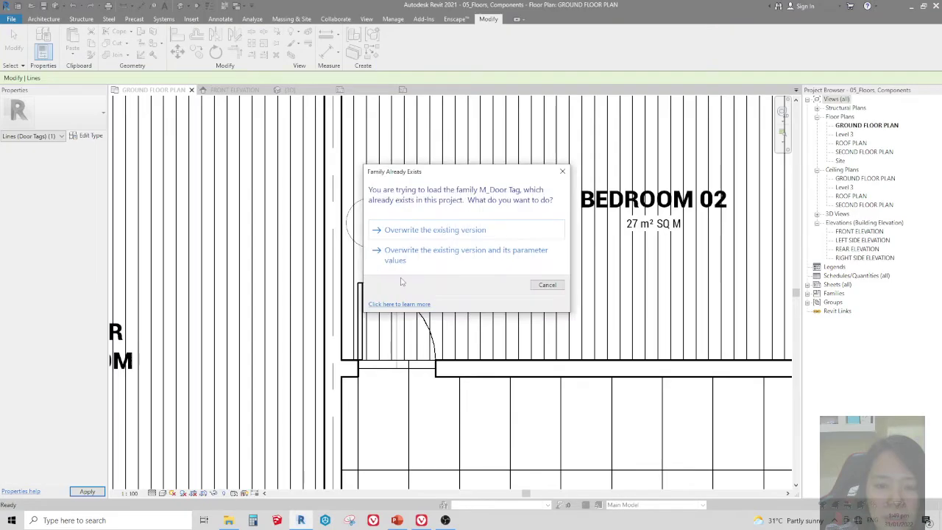
{"action": "left_click", "coordinate": [459, 234]}
{"action": "scroll", "coordinate": [441, 221], "scroll_direction": "down", "scroll_amount": 2}
{"action": "scroll", "coordinate": [412, 199], "scroll_direction": "down", "scroll_amount": 2}
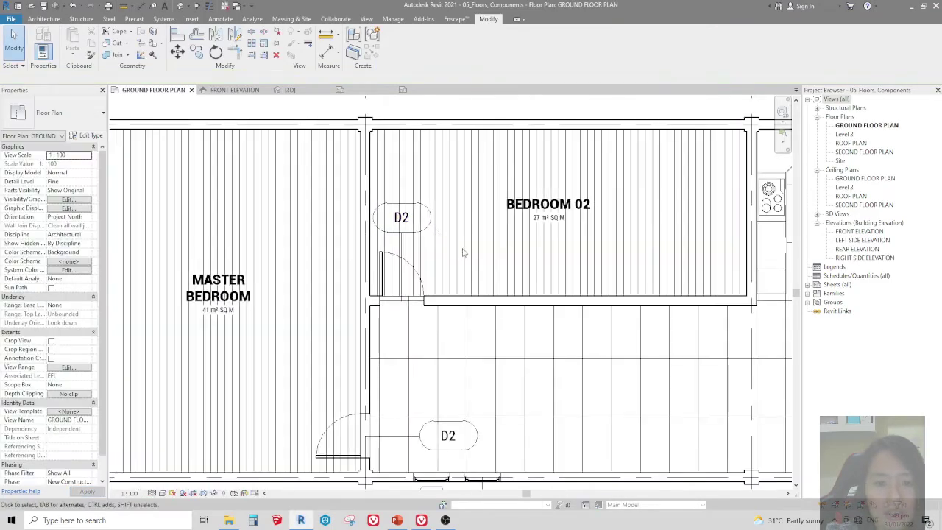
{"action": "scroll", "coordinate": [392, 174], "scroll_direction": "down", "scroll_amount": 1}
{"action": "scroll", "coordinate": [625, 340], "scroll_direction": "up", "scroll_amount": 1}
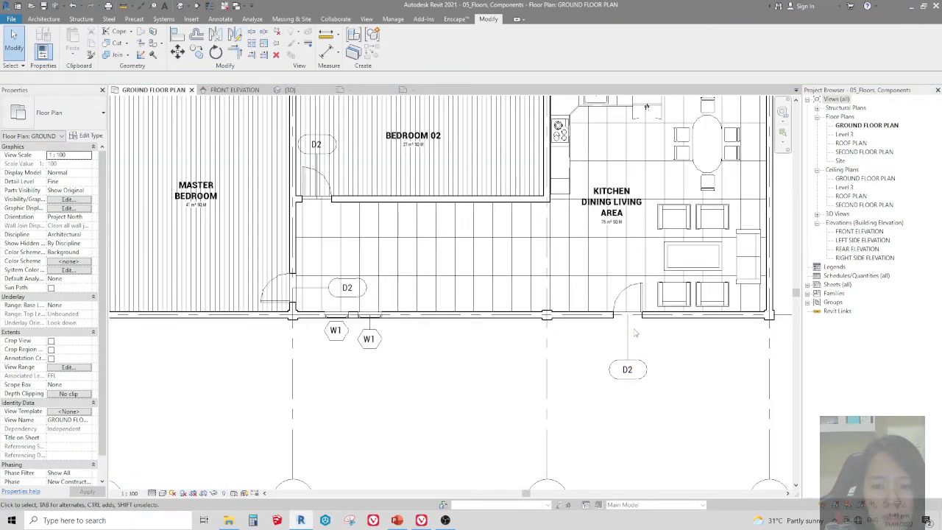
Step: Delete the kitchen's exterior door along with its D2 tag
{"action": "left_click", "coordinate": [627, 335]}
{"action": "left_click", "coordinate": [629, 295]}
{"action": "scroll", "coordinate": [639, 295], "scroll_direction": "up", "scroll_amount": 1}
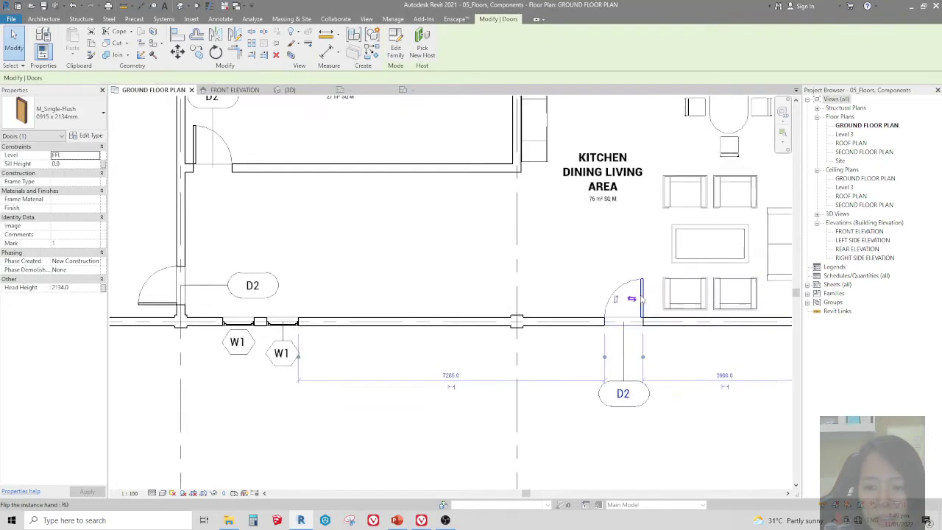
{"action": "scroll", "coordinate": [640, 293], "scroll_direction": "up", "scroll_amount": 1}
{"action": "key", "text": "Delete"}
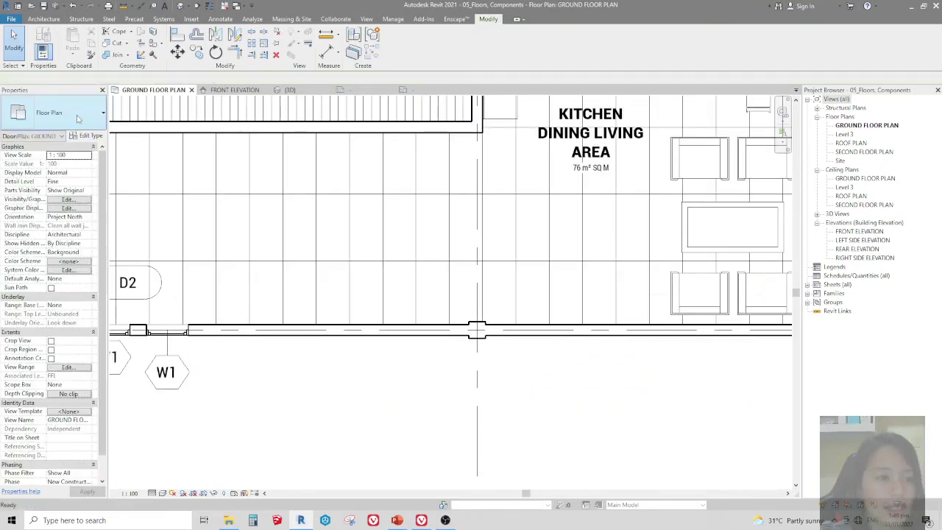
Step: Place an M_Single-Flush 0864 x 2134mm door in the kitchen's lower wall
{"action": "left_click", "coordinate": [78, 119]}
{"action": "left_click", "coordinate": [49, 19]}
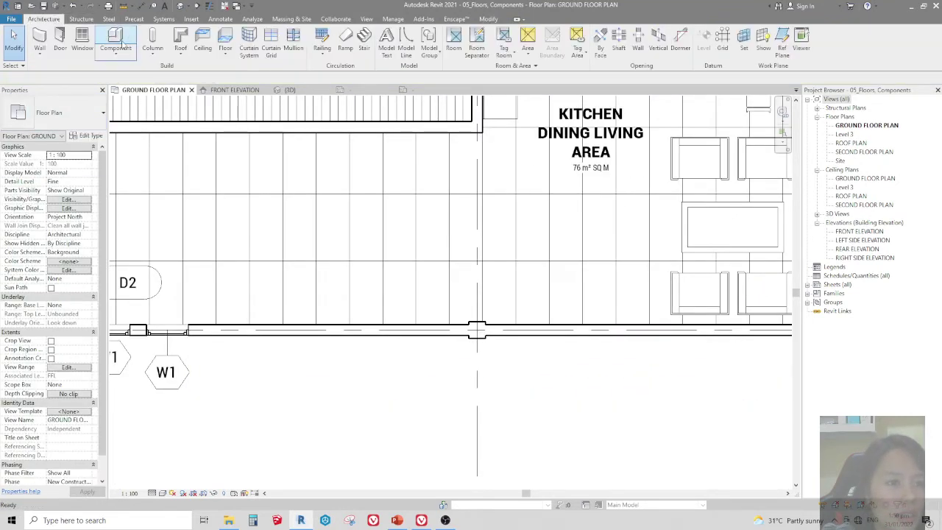
{"action": "left_click", "coordinate": [124, 46]}
{"action": "left_click", "coordinate": [56, 114]}
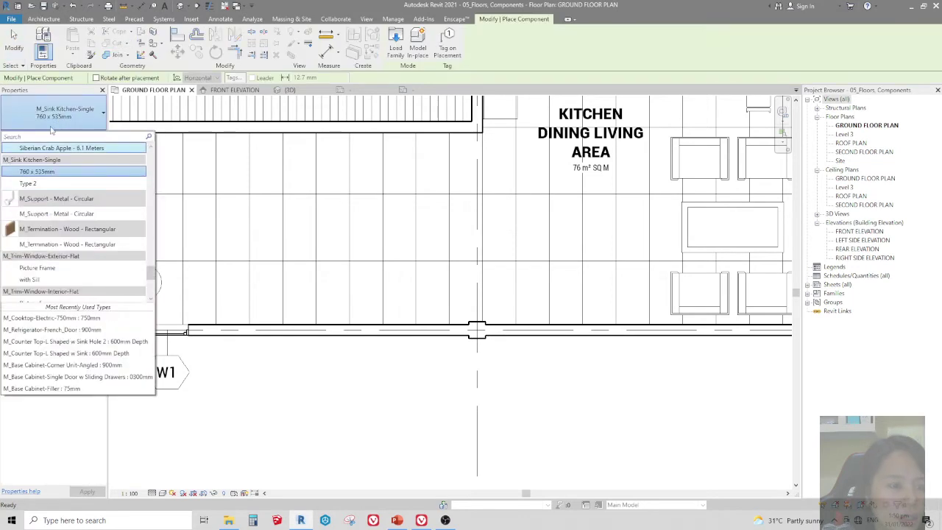
{"action": "left_click", "coordinate": [98, 43]}
{"action": "left_click", "coordinate": [44, 19]}
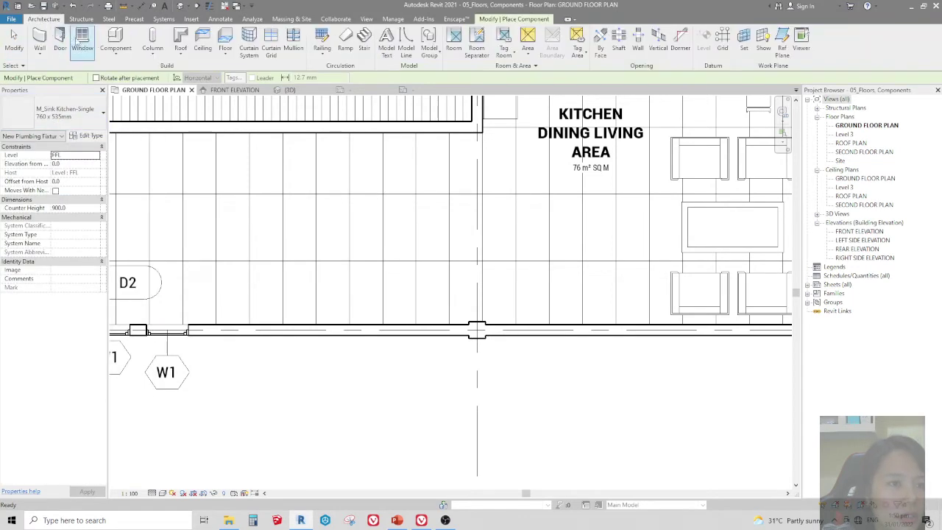
{"action": "left_click", "coordinate": [59, 40]}
{"action": "left_click", "coordinate": [58, 113]}
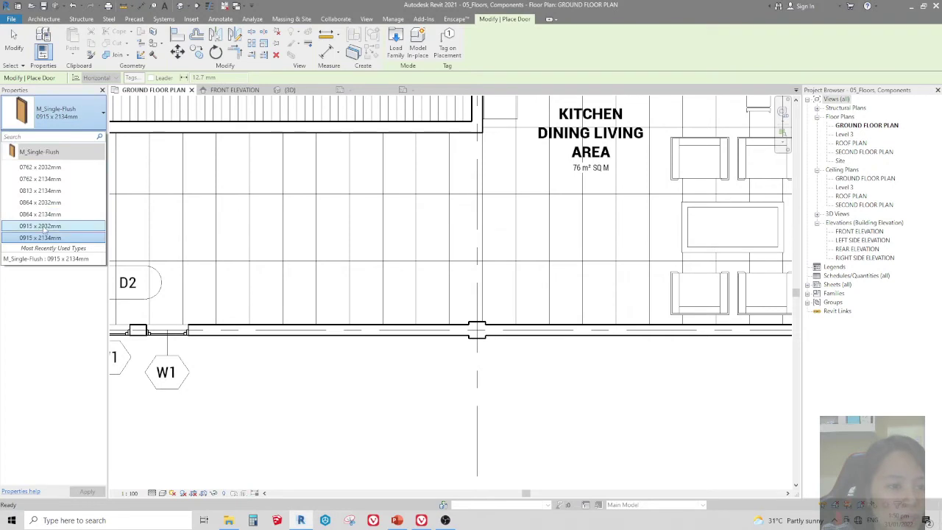
{"action": "left_click", "coordinate": [40, 214]}
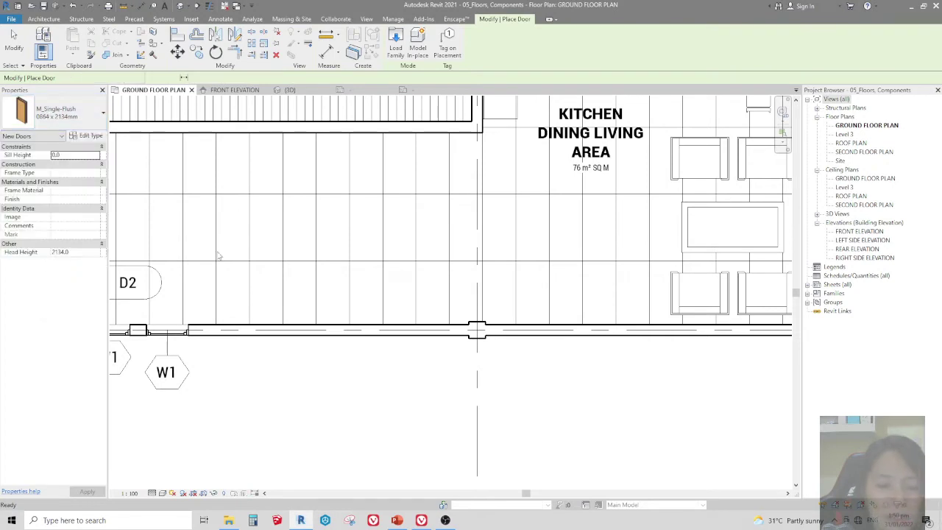
{"action": "left_click", "coordinate": [597, 332]}
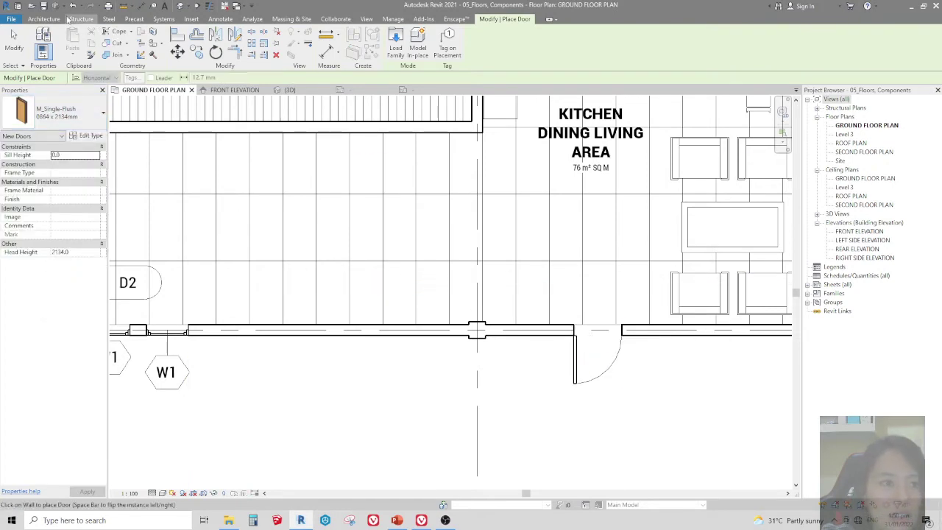
{"action": "left_click", "coordinate": [44, 19]}
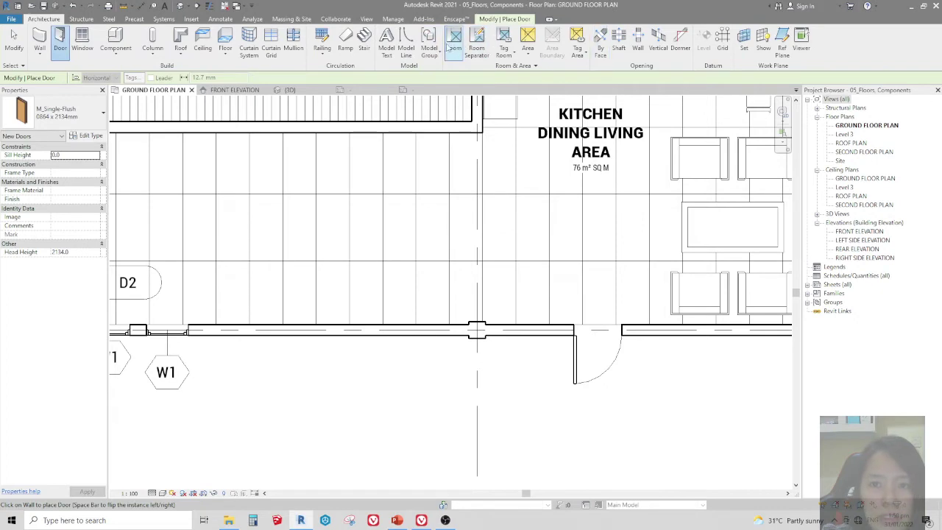
Step: Tag the new kitchen door by category, producing a tag that reads 22
{"action": "left_click", "coordinate": [220, 18]}
{"action": "left_click", "coordinate": [492, 44]}
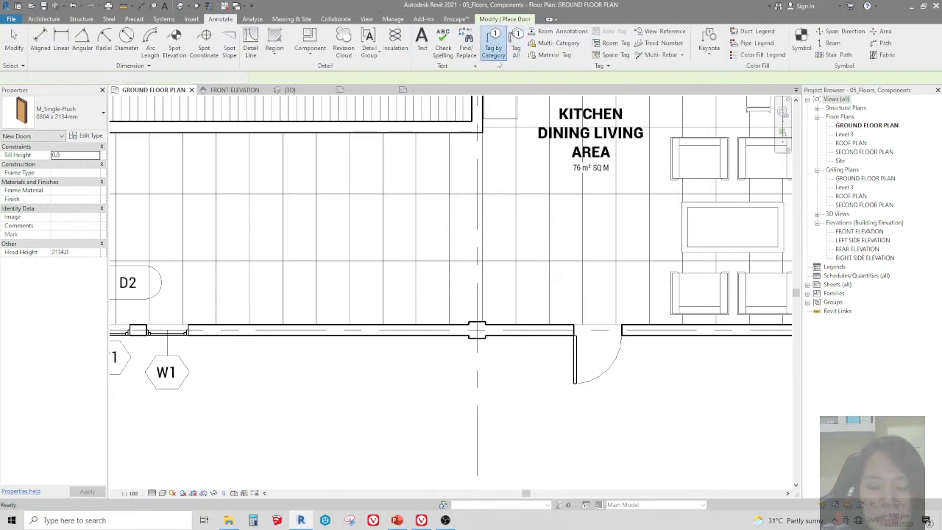
{"action": "left_click", "coordinate": [599, 379]}
{"action": "left_click", "coordinate": [598, 379]}
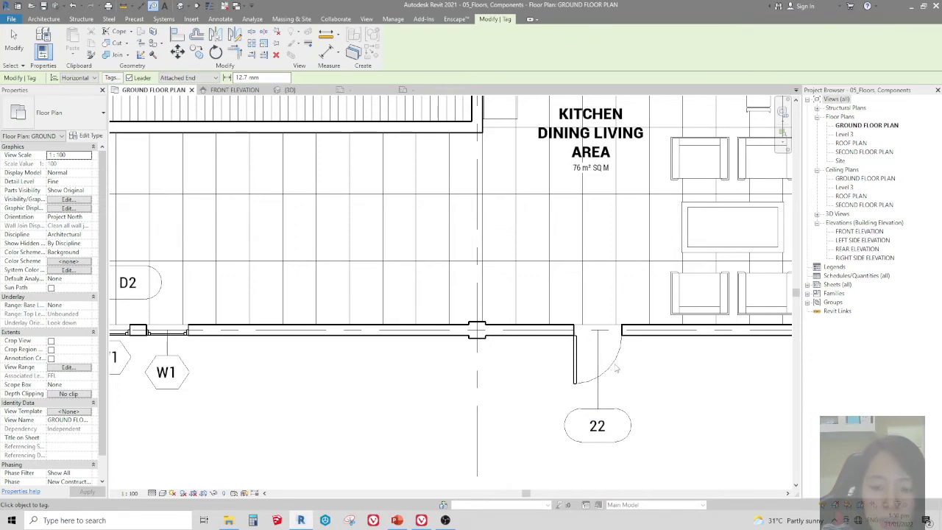
{"action": "scroll", "coordinate": [587, 351], "scroll_direction": "down", "scroll_amount": 5}
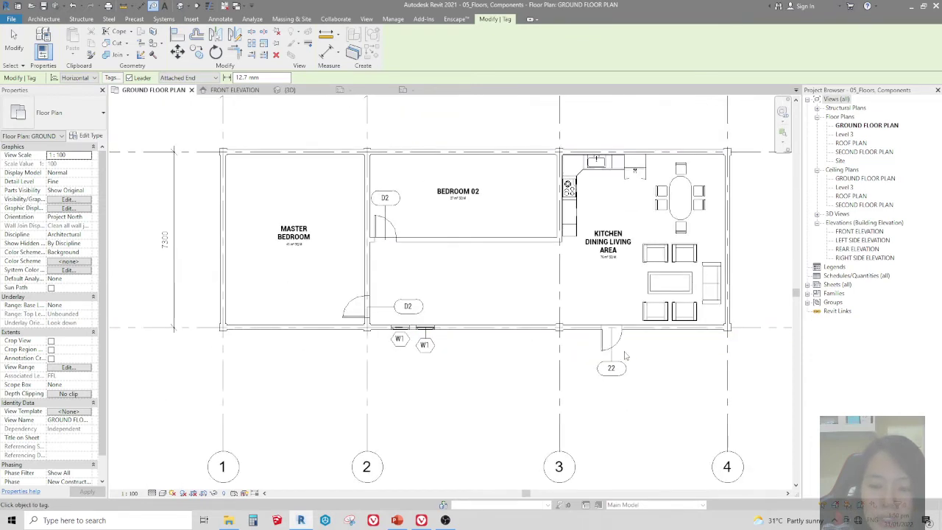
{"action": "scroll", "coordinate": [586, 346], "scroll_direction": "up", "scroll_amount": 4}
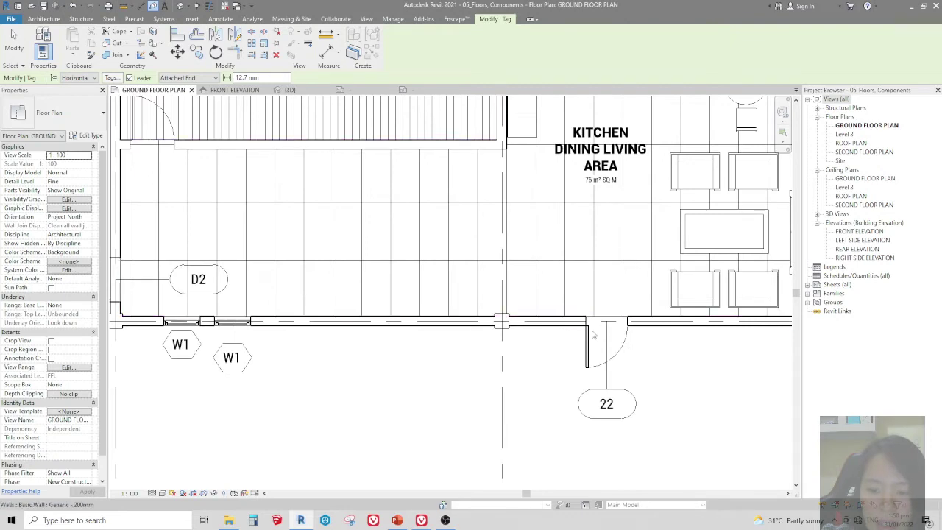
{"action": "left_click", "coordinate": [445, 521]}
{"action": "left_click", "coordinate": [609, 359]}
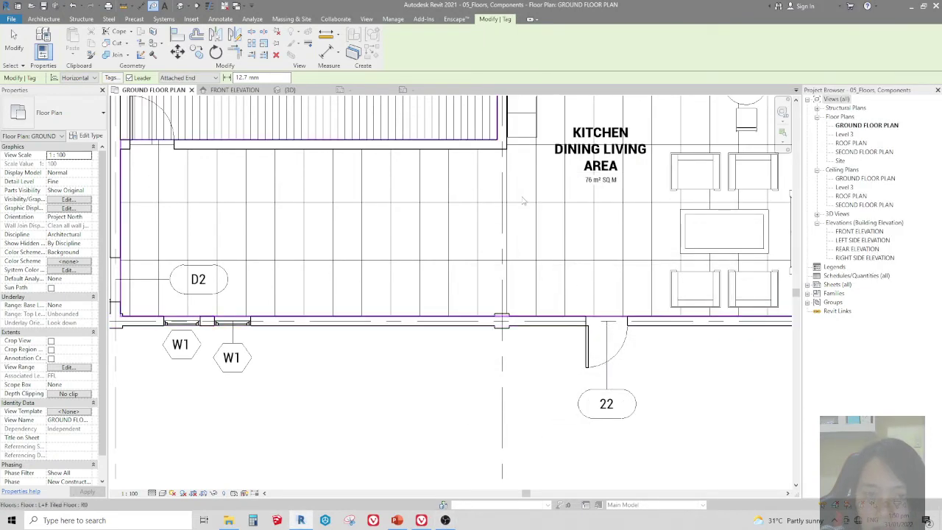
Step: Select the new kitchen door and open its 0864 x 2134mm type properties
{"action": "key", "text": "Escape"}
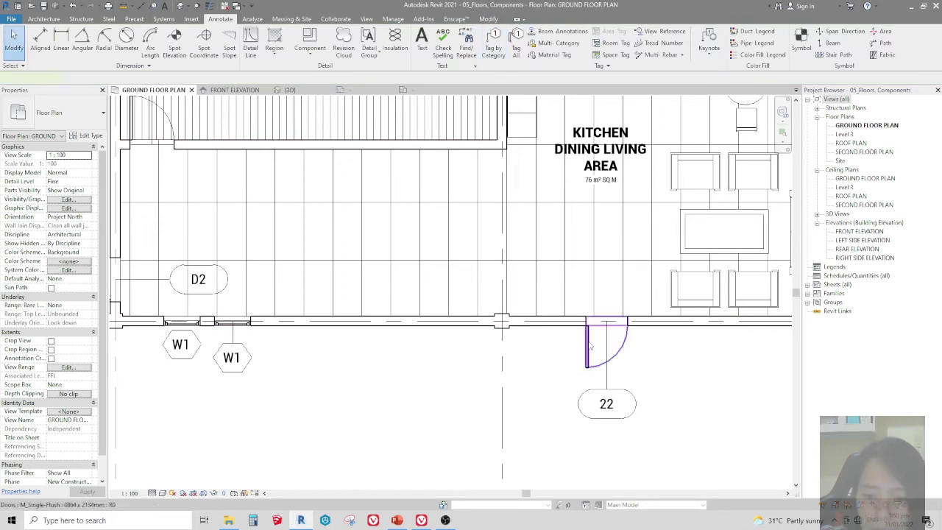
{"action": "left_click", "coordinate": [590, 346]}
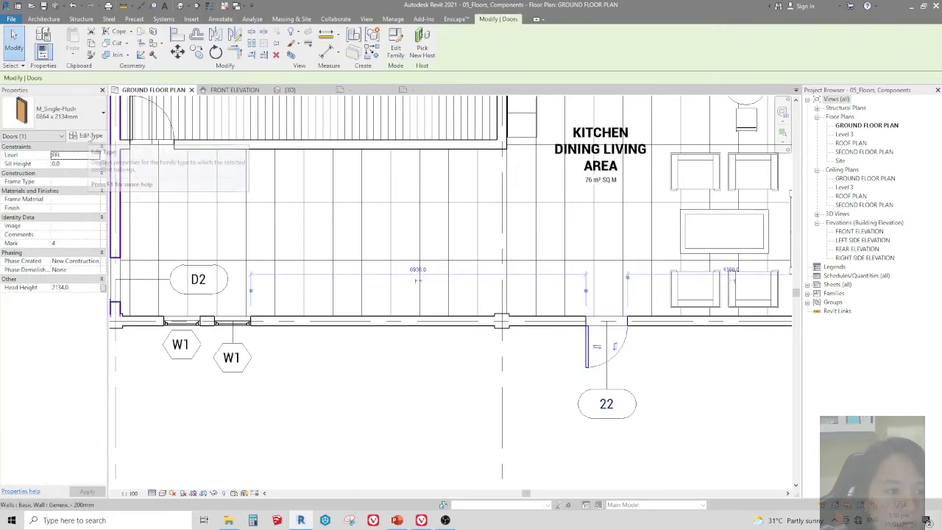
{"action": "left_click", "coordinate": [87, 135]}
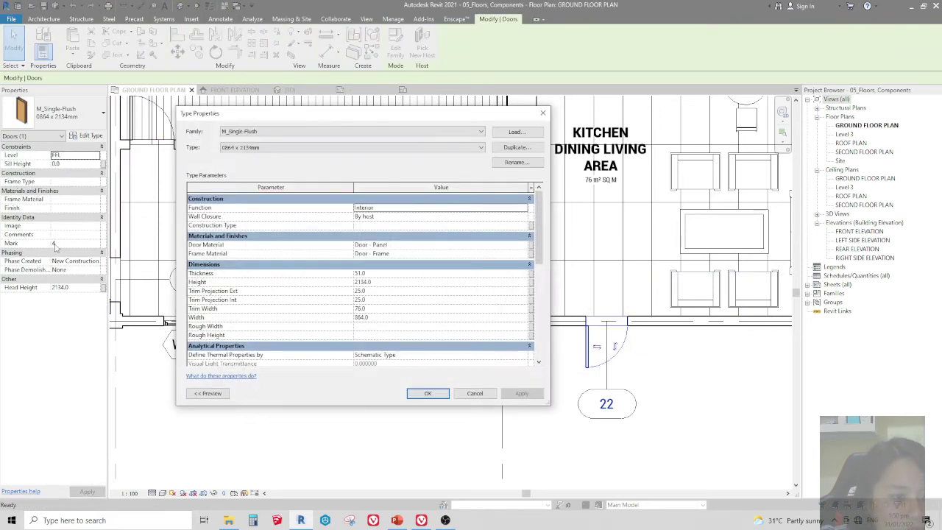
Step: Set the kitchen door type's Type Mark to D1 and check that its tag now reads D1
{"action": "scroll", "coordinate": [226, 345], "scroll_direction": "down", "scroll_amount": 3}
{"action": "scroll", "coordinate": [250, 337], "scroll_direction": "down", "scroll_amount": 3}
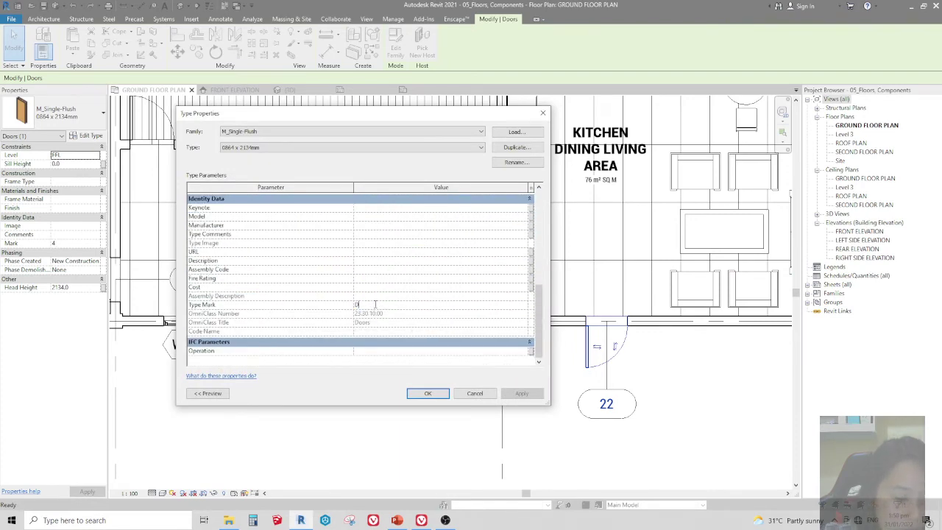
{"action": "left_click", "coordinate": [436, 395]}
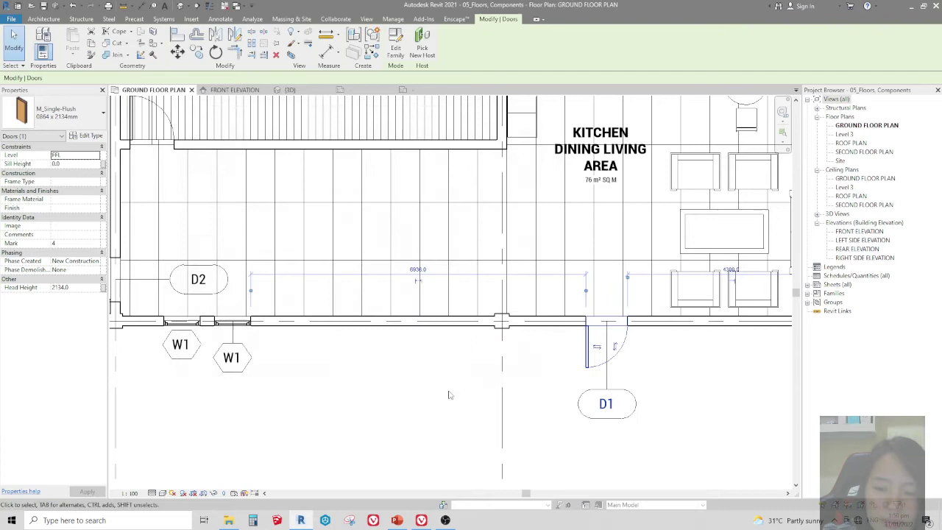
{"action": "left_click", "coordinate": [685, 434]}
{"action": "scroll", "coordinate": [634, 383], "scroll_direction": "down", "scroll_amount": 3}
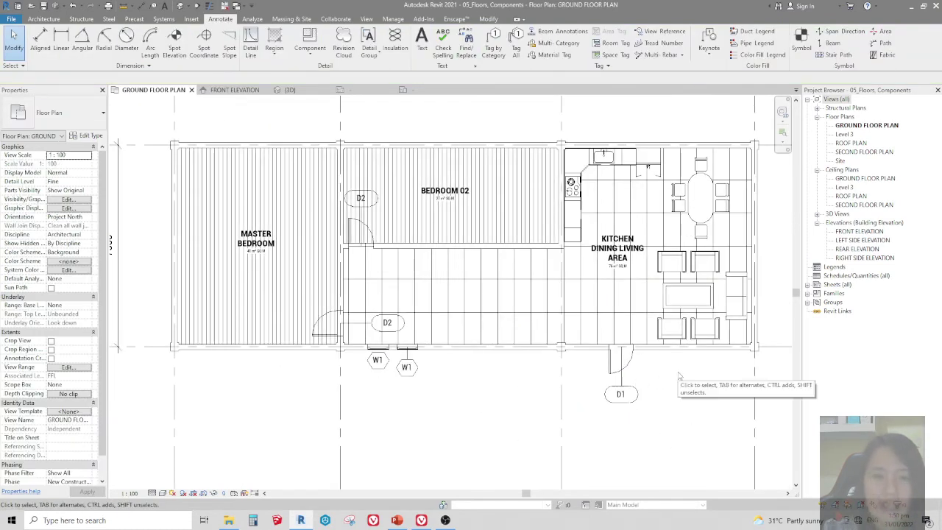
{"action": "left_click", "coordinate": [624, 376]}
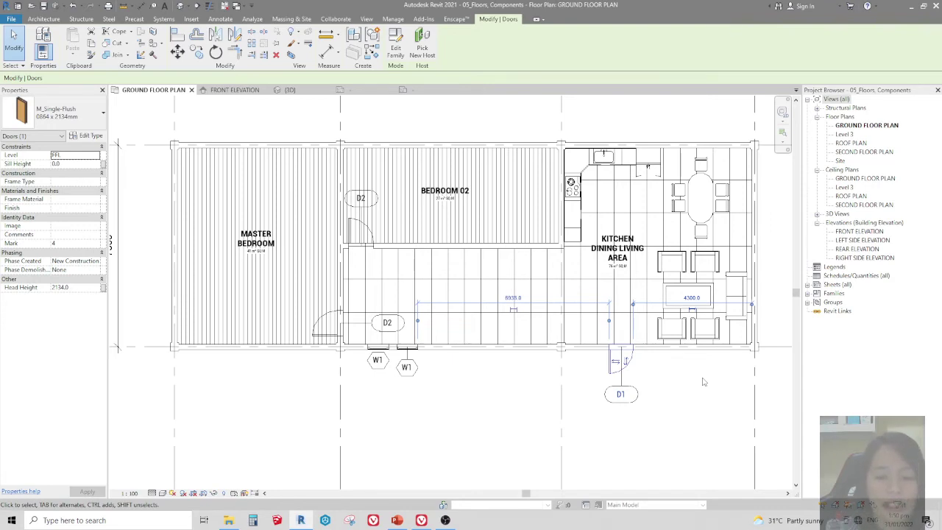
{"action": "scroll", "coordinate": [626, 393], "scroll_direction": "up", "scroll_amount": 3}
{"action": "left_click", "coordinate": [622, 394]}
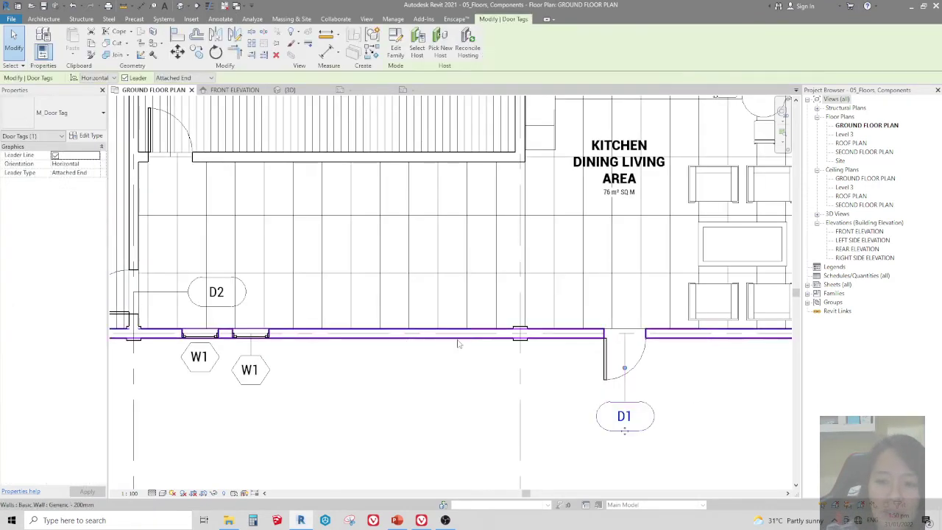
{"action": "scroll", "coordinate": [562, 344], "scroll_direction": "down", "scroll_amount": 3}
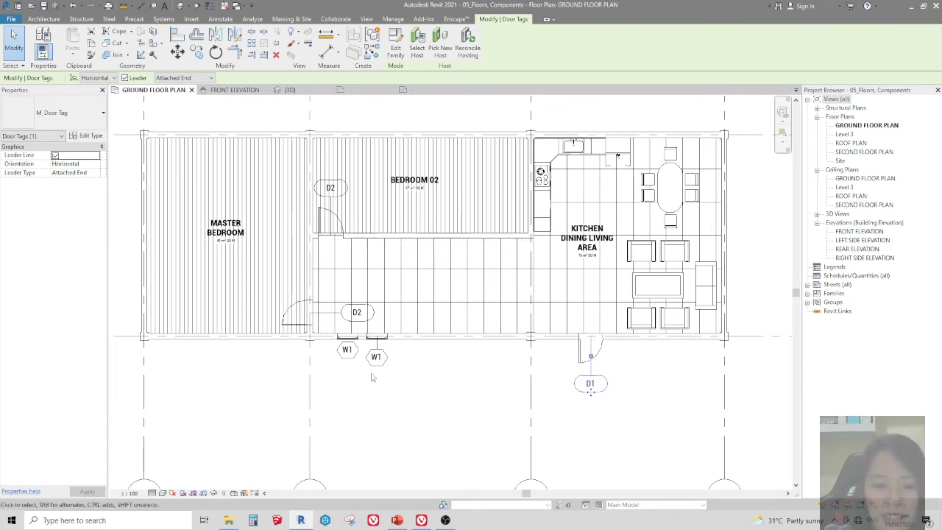
{"action": "scroll", "coordinate": [361, 346], "scroll_direction": "up", "scroll_amount": 2}
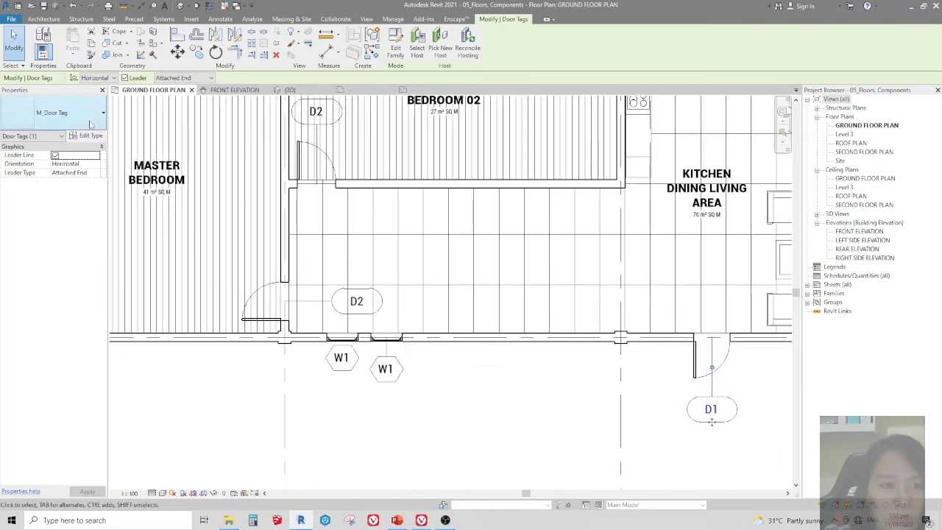
{"action": "left_click", "coordinate": [44, 19]}
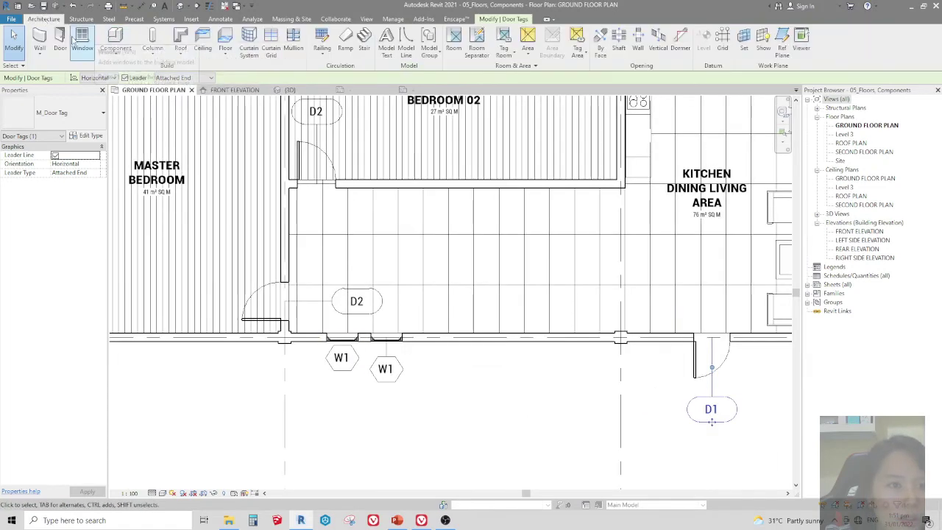
Step: Place an M_Window-Casement-Double 1200 x 1500mm window in the ground floor front wall
{"action": "left_click", "coordinate": [83, 41]}
{"action": "left_click", "coordinate": [66, 112]}
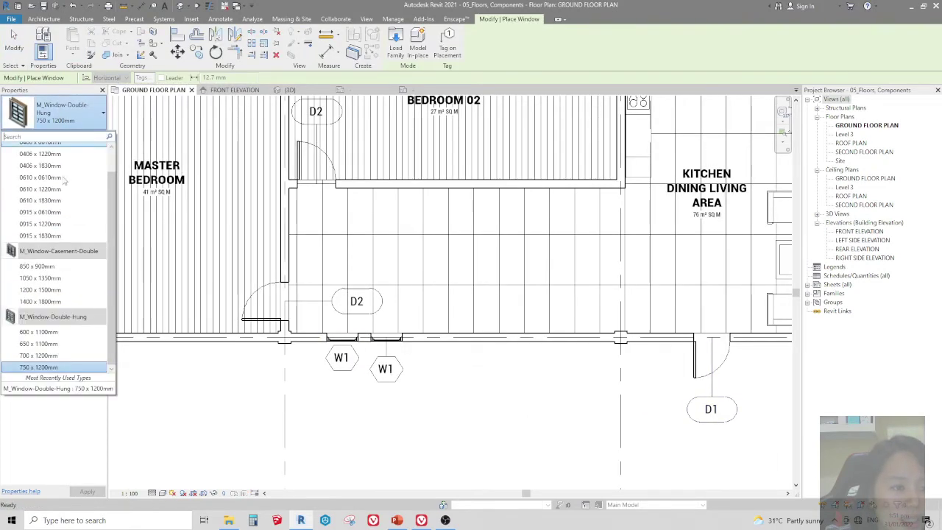
{"action": "left_click", "coordinate": [41, 289]}
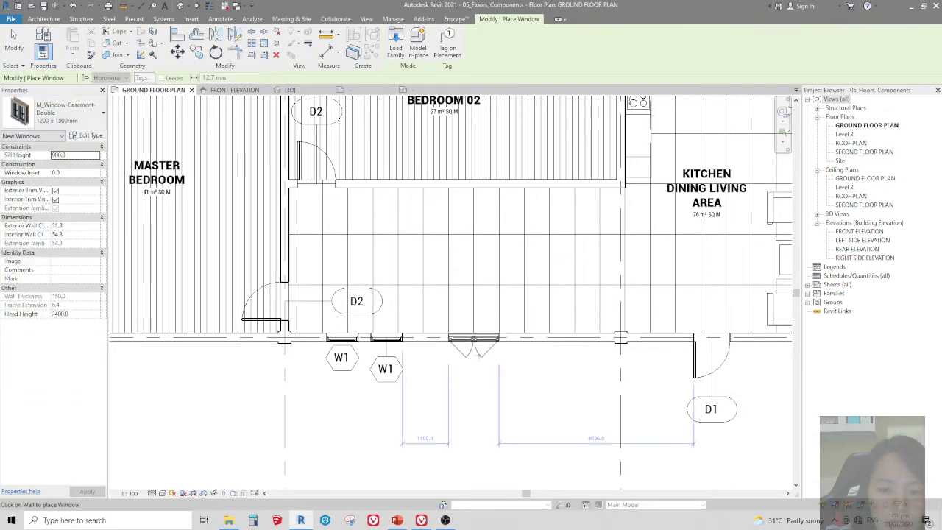
{"action": "left_click", "coordinate": [59, 18]}
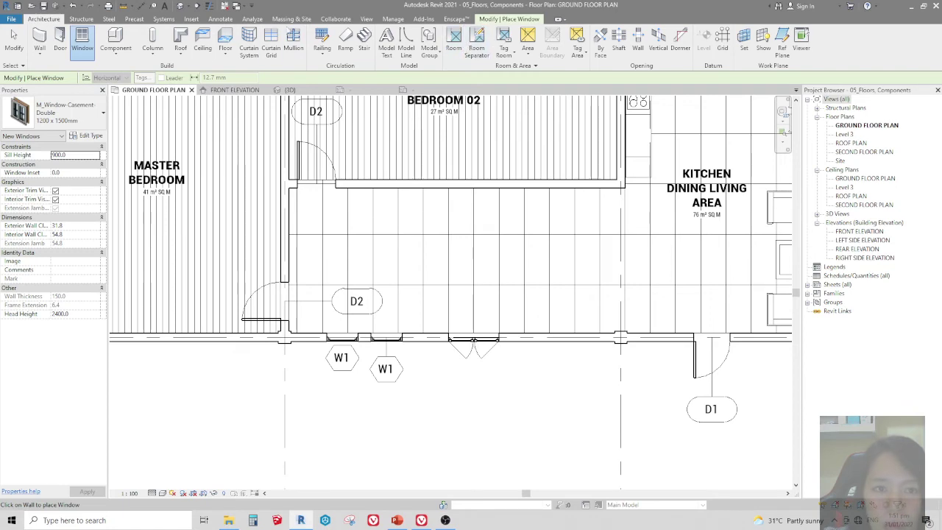
Step: Tag the new double casement window by category
{"action": "left_click", "coordinate": [503, 41]}
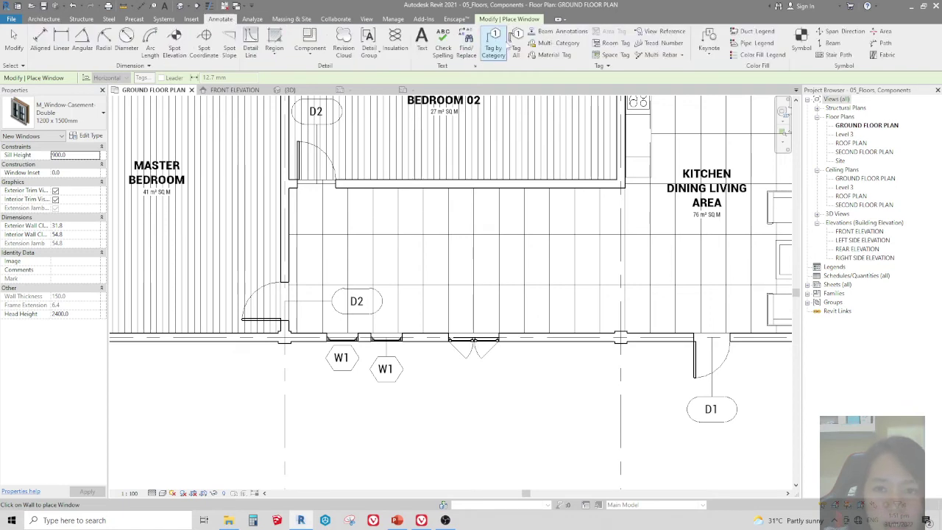
{"action": "left_click", "coordinate": [475, 365]}
{"action": "scroll", "coordinate": [492, 371], "scroll_direction": "up", "scroll_amount": 3}
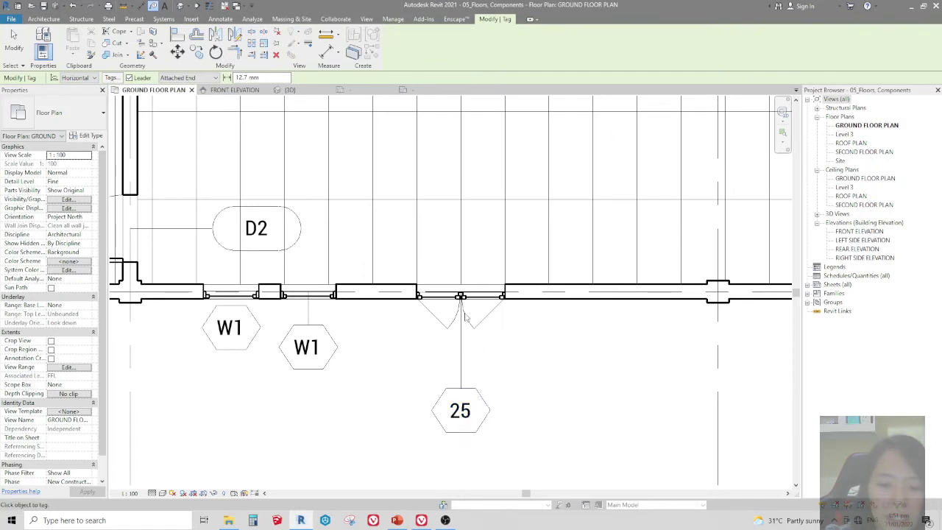
{"action": "key", "text": "Escape"}
Step: Give the double casement window type the Type Mark W2
{"action": "left_click", "coordinate": [489, 296]}
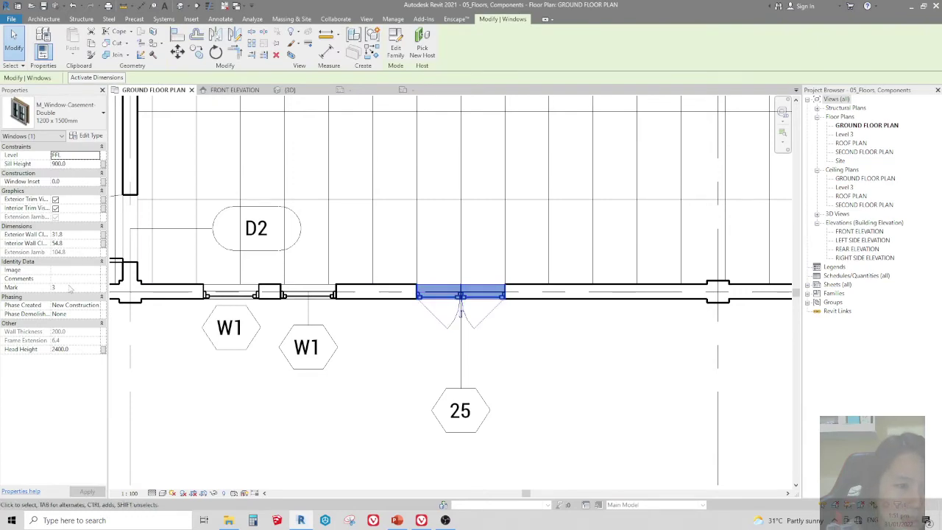
{"action": "left_click", "coordinate": [84, 136]}
{"action": "scroll", "coordinate": [377, 318], "scroll_direction": "down", "scroll_amount": 10}
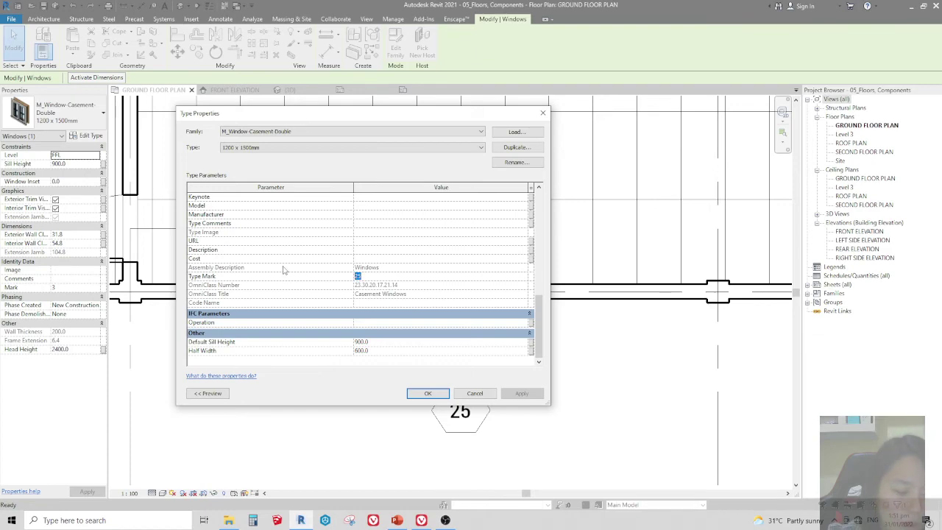
{"action": "type", "text": "W2"}
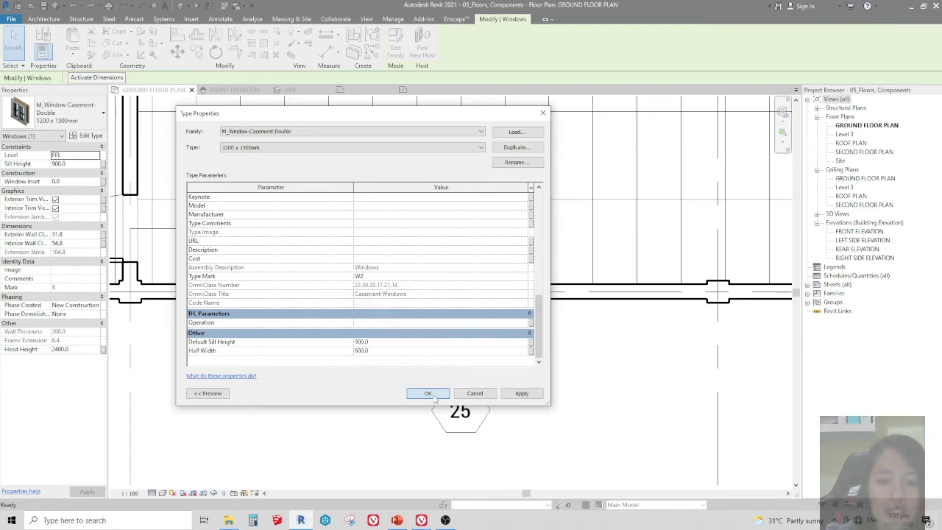
{"action": "left_click", "coordinate": [427, 393]}
{"action": "key", "text": "Escape"}
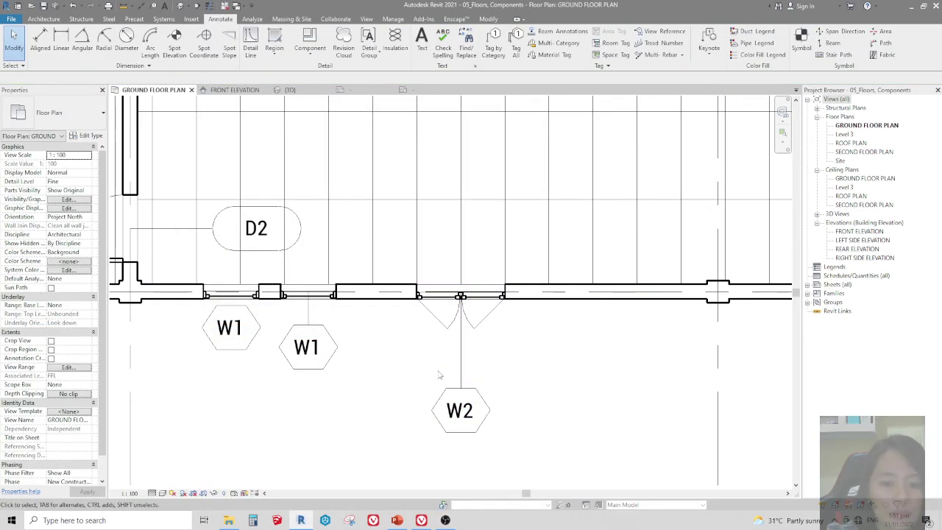
Step: Remove the W2 tag's leader and move the tag up just under the new window
{"action": "left_click", "coordinate": [459, 411]}
{"action": "left_click", "coordinate": [145, 78]}
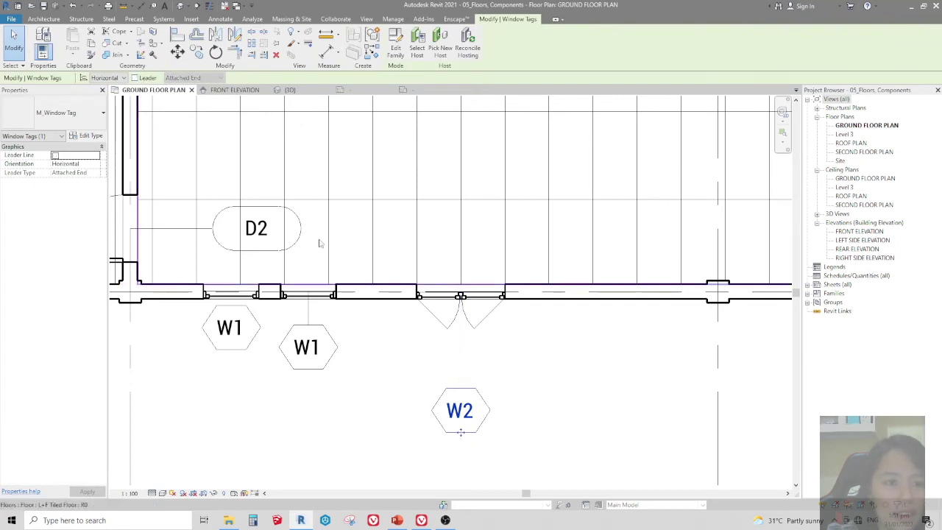
{"action": "left_click_drag", "start_coordinate": [458, 420], "coordinate": [462, 375]}
{"action": "key", "text": "Escape"}
{"action": "scroll", "coordinate": [545, 325], "scroll_direction": "down", "scroll_amount": 1}
{"action": "scroll", "coordinate": [371, 364], "scroll_direction": "up", "scroll_amount": 1}
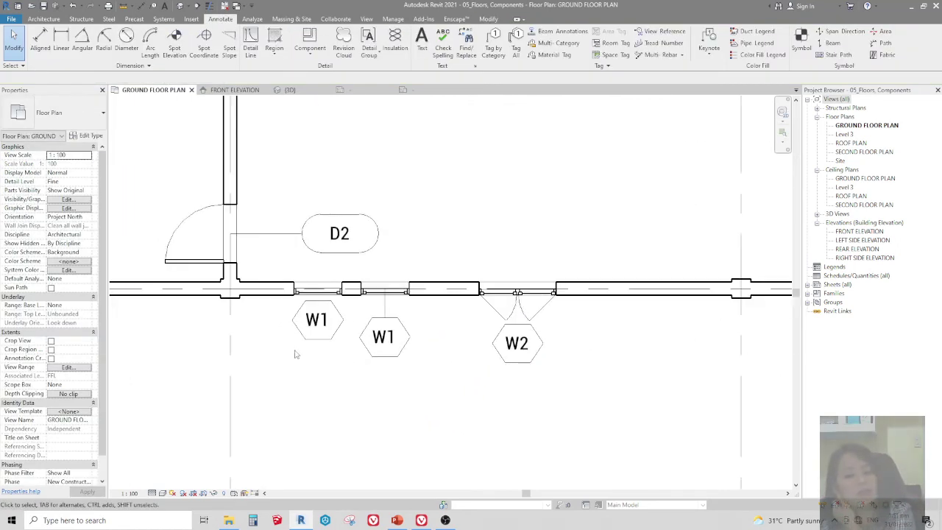
Step: Move a W1 tag down below the front wall and zoom out over the plan
{"action": "left_click", "coordinate": [319, 335]}
{"action": "left_click_drag", "start_coordinate": [319, 337], "coordinate": [316, 358]}
{"action": "key", "text": "Escape"}
{"action": "scroll", "coordinate": [426, 346], "scroll_direction": "down", "scroll_amount": 2}
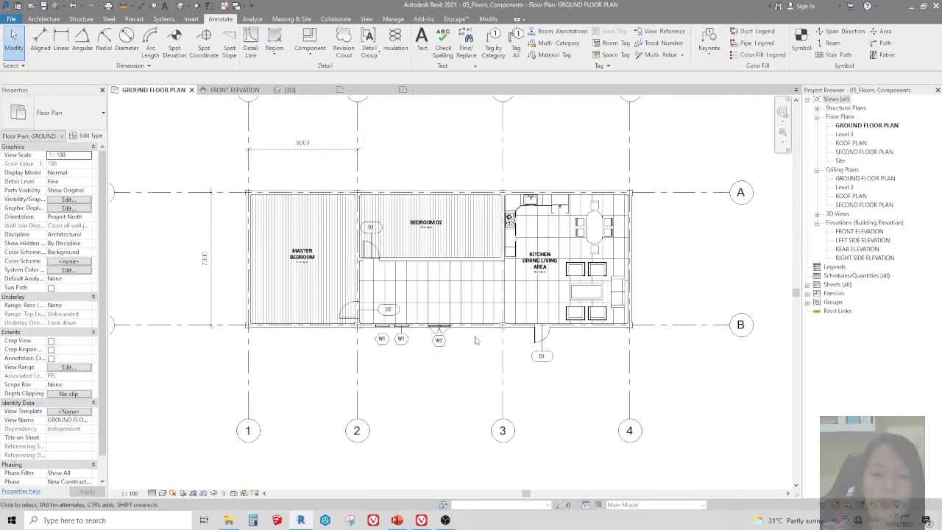
{"action": "scroll", "coordinate": [486, 331], "scroll_direction": "up", "scroll_amount": 1}
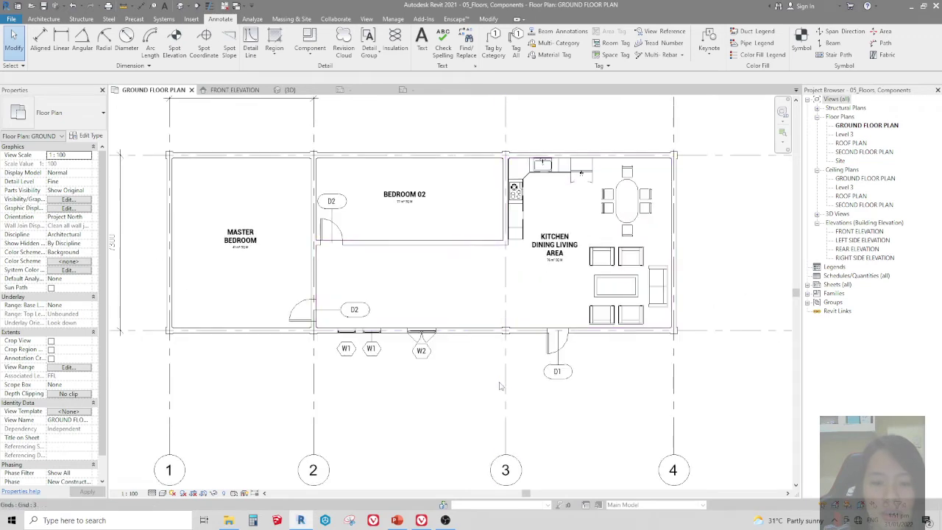
{"action": "scroll", "coordinate": [493, 294], "scroll_direction": "down", "scroll_amount": 1}
{"action": "scroll", "coordinate": [504, 258], "scroll_direction": "down", "scroll_amount": 1}
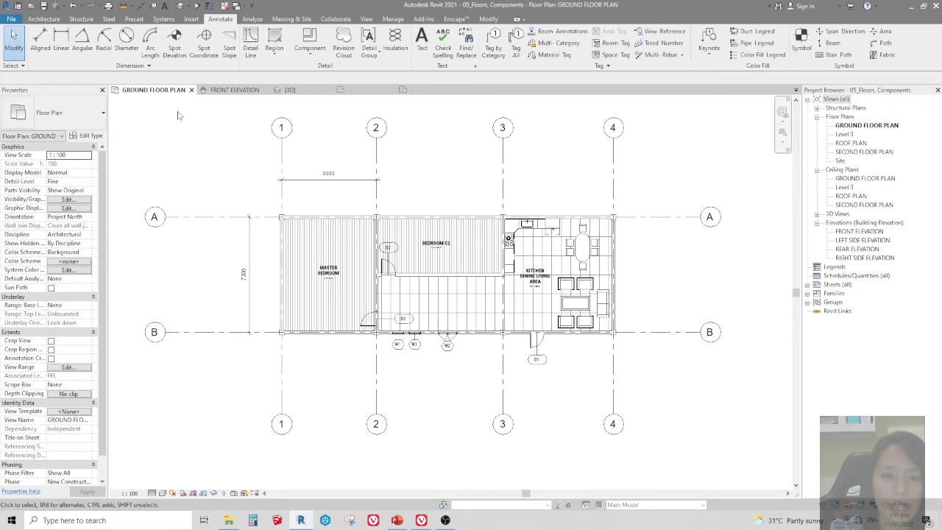
{"action": "mouse_move", "coordinate": [310, 43]}
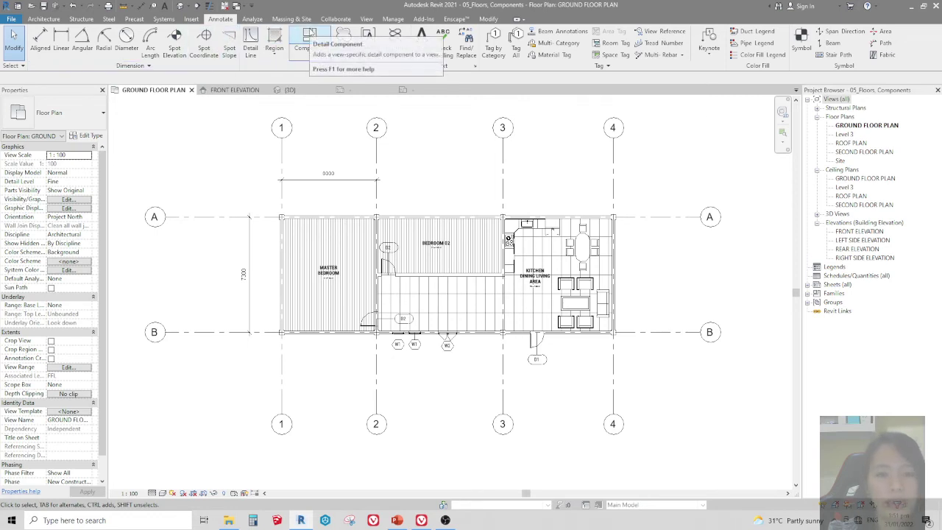
Step: Draw a building section from above the kitchen to below the plan, just right of grid 3
{"action": "left_click", "coordinate": [198, 6]}
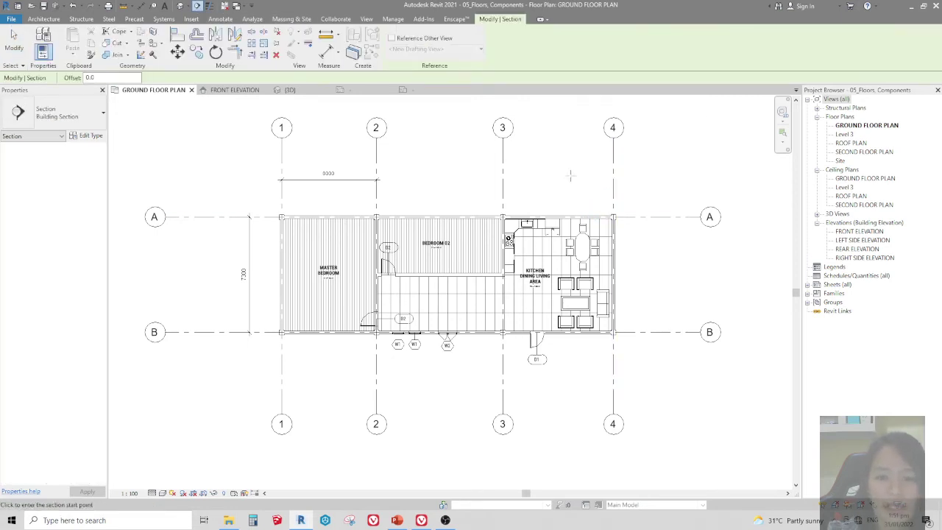
{"action": "left_click", "coordinate": [539, 159]}
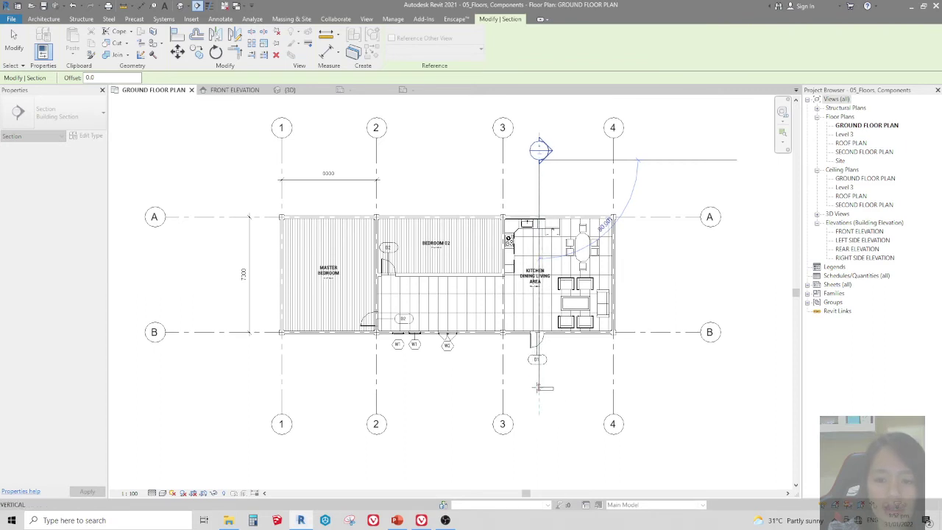
{"action": "left_click", "coordinate": [545, 391]}
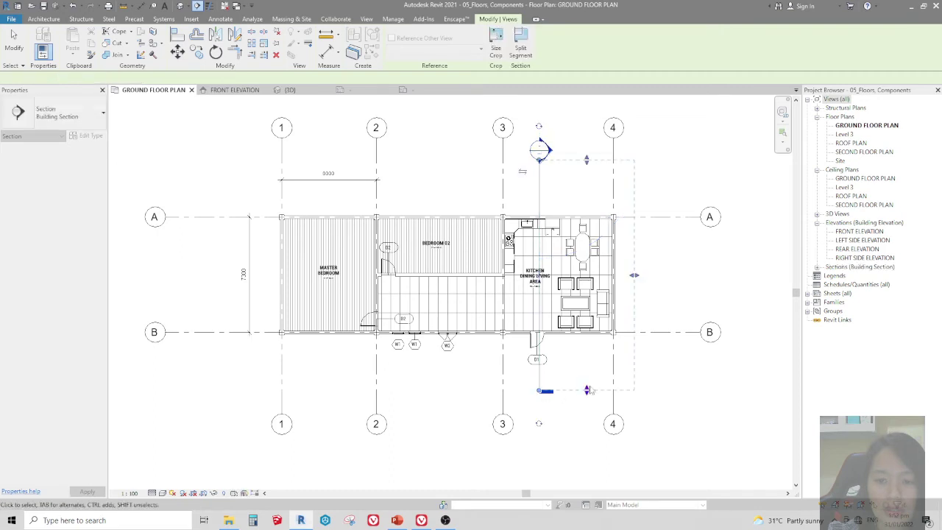
{"action": "key", "text": "Escape"}
{"action": "left_click", "coordinate": [538, 127]}
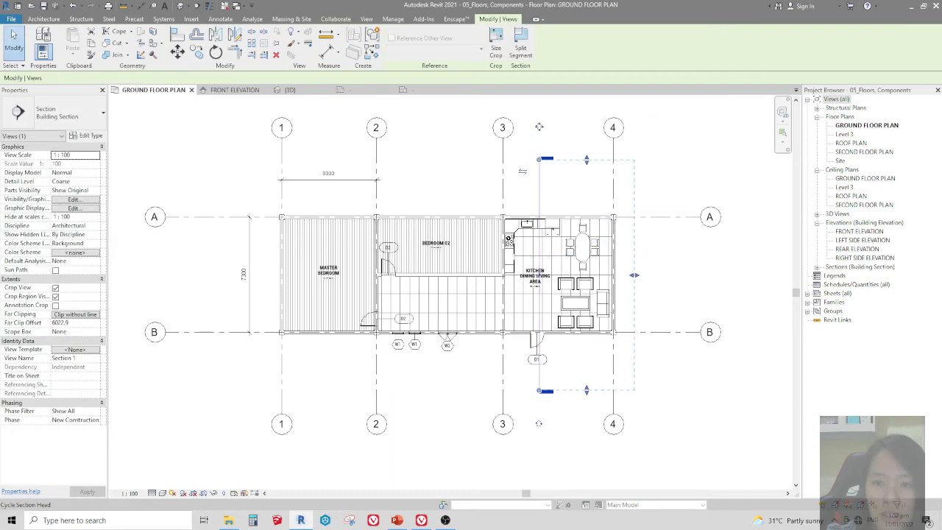
{"action": "left_click", "coordinate": [539, 127]}
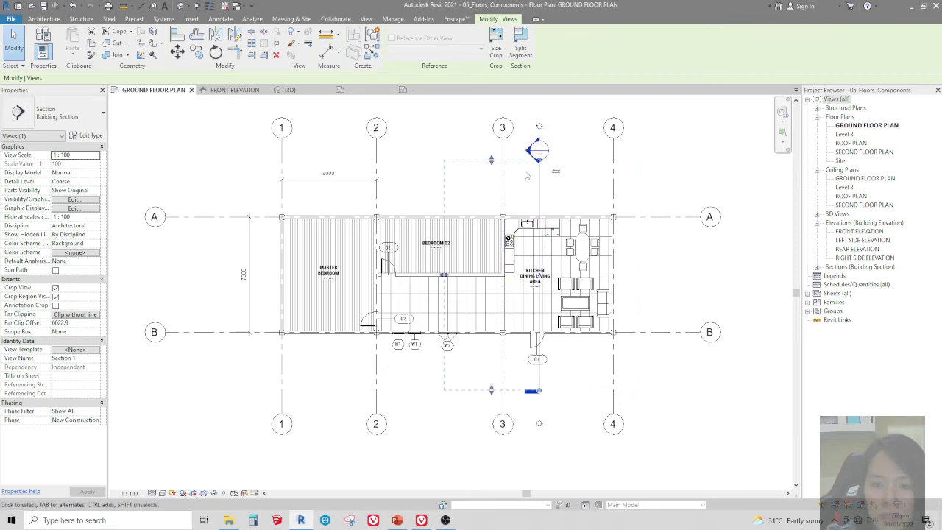
{"action": "scroll", "coordinate": [548, 213], "scroll_direction": "up", "scroll_amount": 3}
{"action": "scroll", "coordinate": [518, 125], "scroll_direction": "down", "scroll_amount": 2}
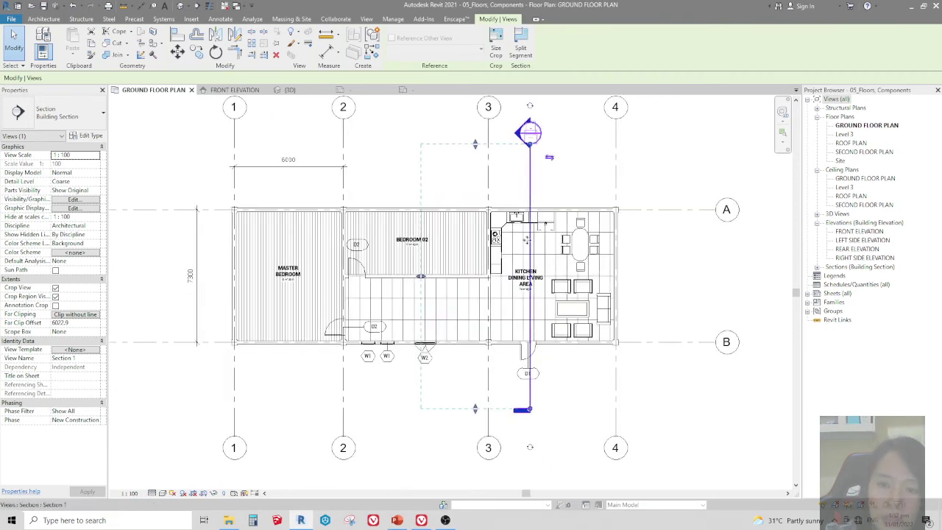
{"action": "left_click", "coordinate": [668, 165]}
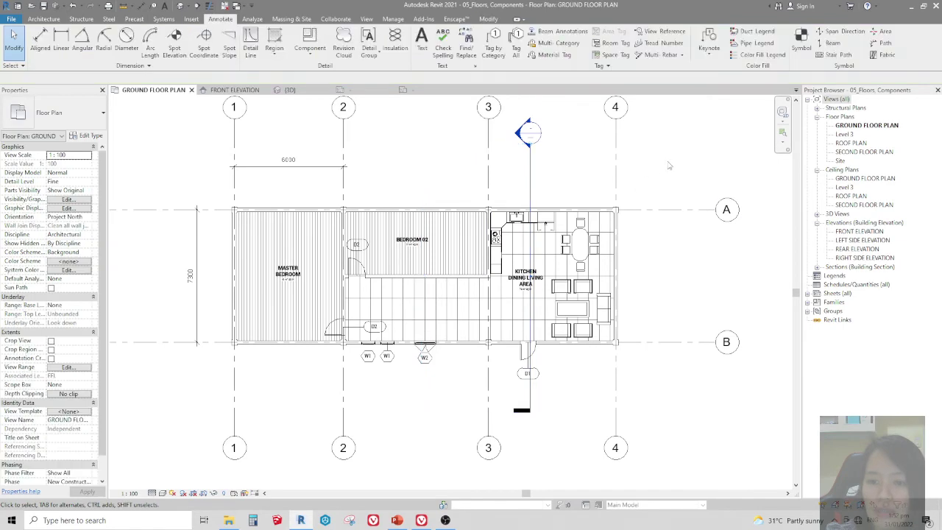
Step: Expand Sections in the Project Browser and open the Section 1 view
{"action": "left_click", "coordinate": [843, 269]}
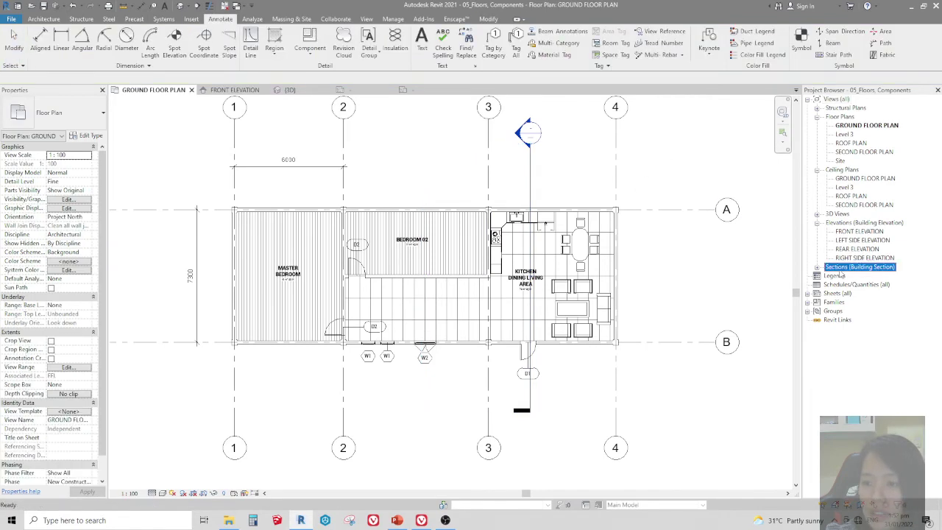
{"action": "double_click", "coordinate": [839, 266]}
{"action": "double_click", "coordinate": [847, 276]}
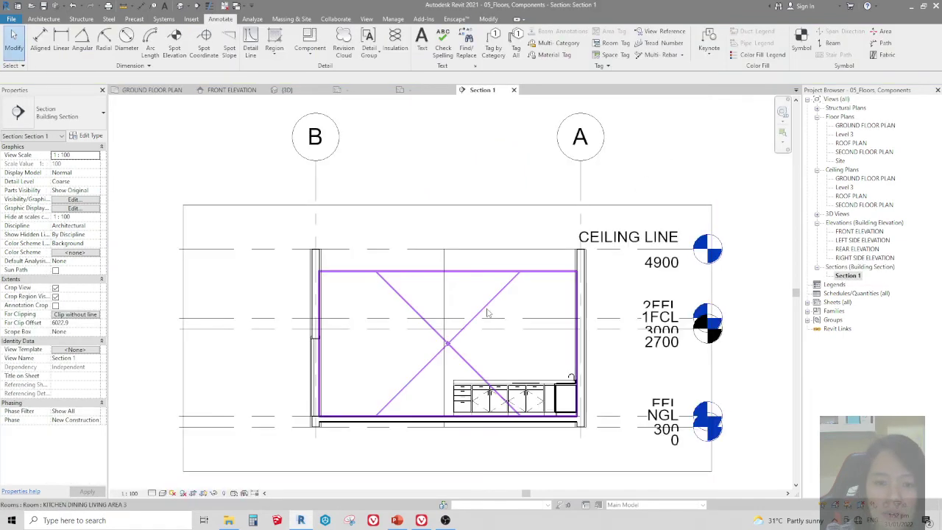
{"action": "scroll", "coordinate": [536, 463], "scroll_direction": "up", "scroll_amount": 2}
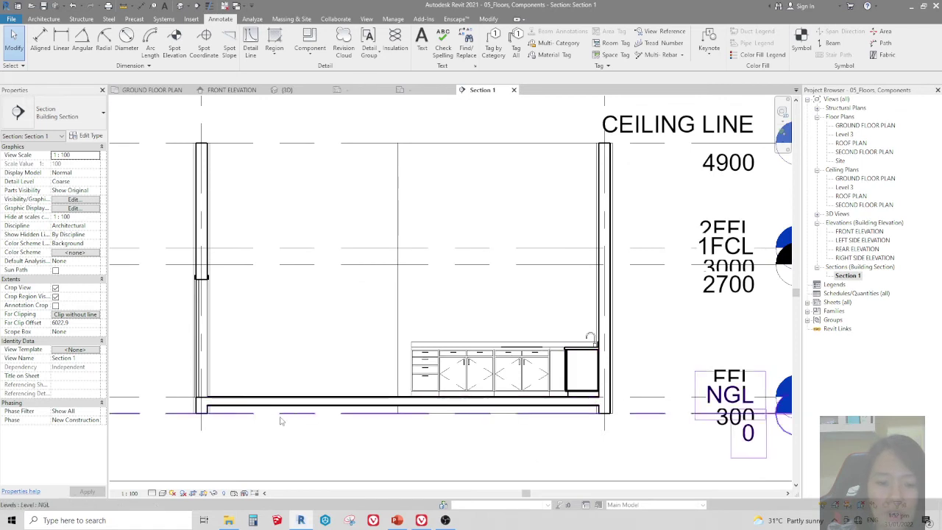
{"action": "scroll", "coordinate": [198, 423], "scroll_direction": "up", "scroll_amount": 2}
{"action": "scroll", "coordinate": [181, 382], "scroll_direction": "down", "scroll_amount": 2}
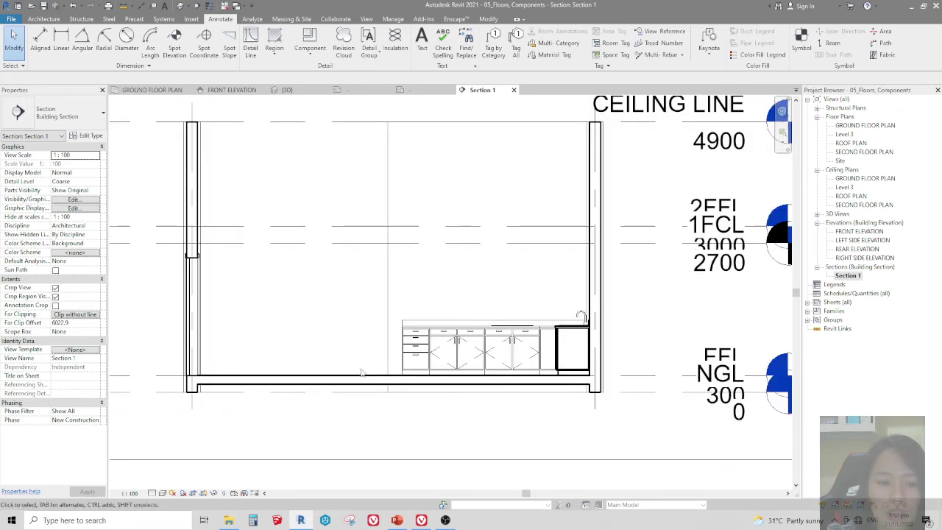
Step: Check the Front Elevation and Ground Floor Plan view properties, then open the {3D} view
{"action": "left_click", "coordinate": [852, 232]}
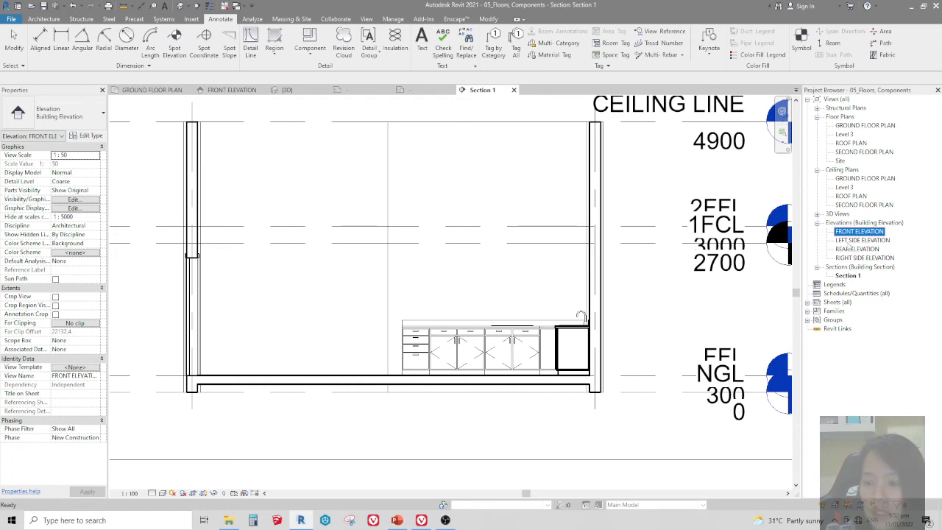
{"action": "left_click", "coordinate": [850, 126]}
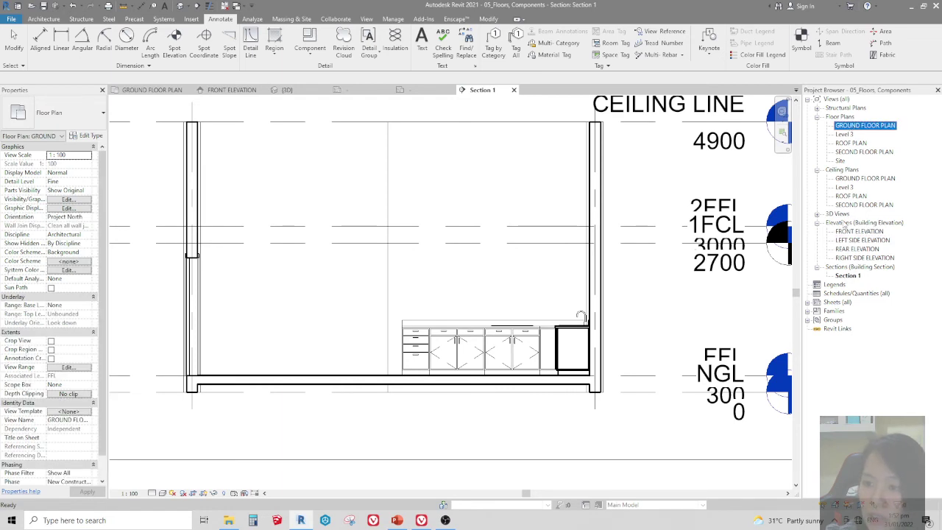
{"action": "double_click", "coordinate": [837, 214]}
{"action": "double_click", "coordinate": [840, 222]}
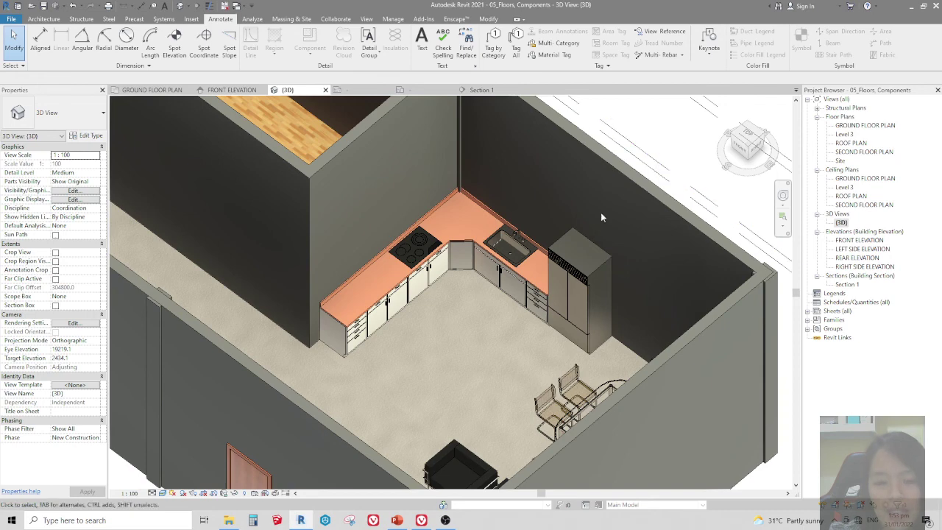
Step: Bring the OBS Studio recording window to the front
{"action": "left_click", "coordinate": [446, 520]}
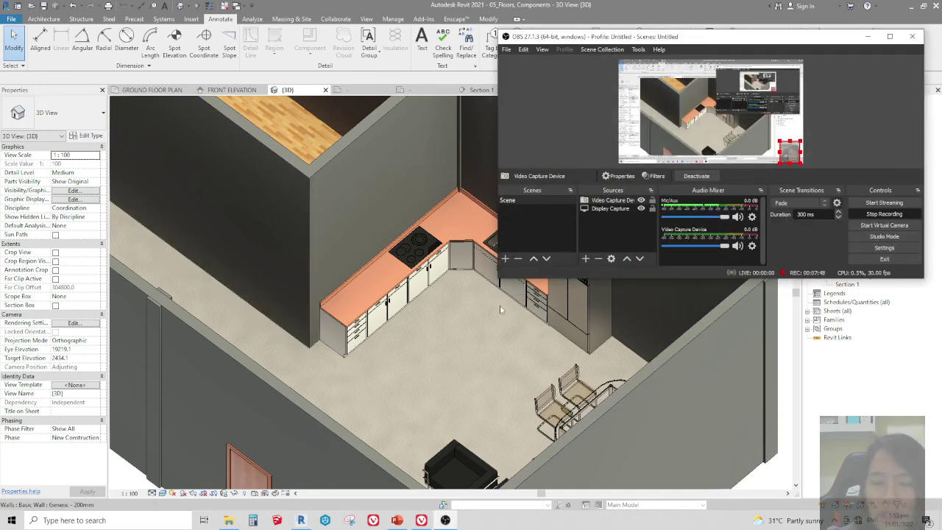